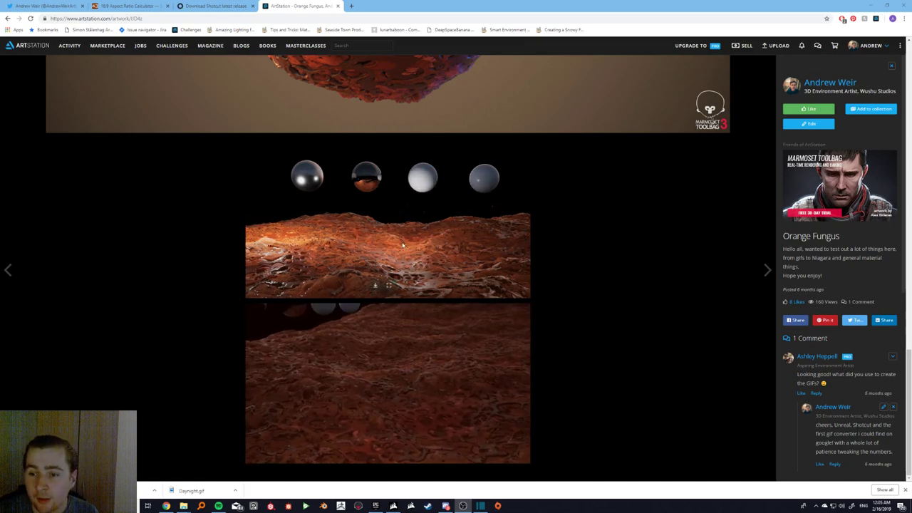
Look through the Ornate Stone Wall artwork down to its last render and glance at the current Shotcut project
{"action": "left_click", "coordinate": [9, 271]}
{"action": "scroll", "coordinate": [254, 234], "scroll_direction": "down", "scroll_amount": 3}
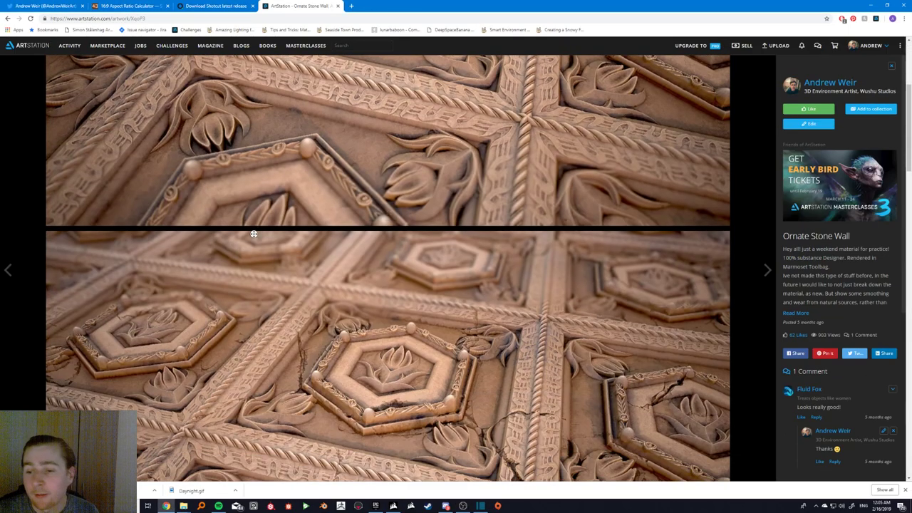
{"action": "scroll", "coordinate": [254, 233], "scroll_direction": "down", "scroll_amount": 5}
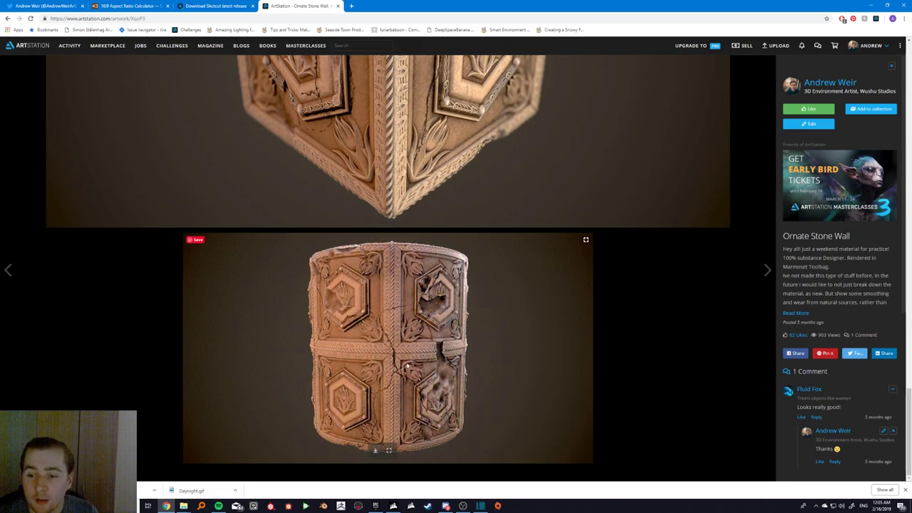
{"action": "left_click", "coordinate": [481, 504]}
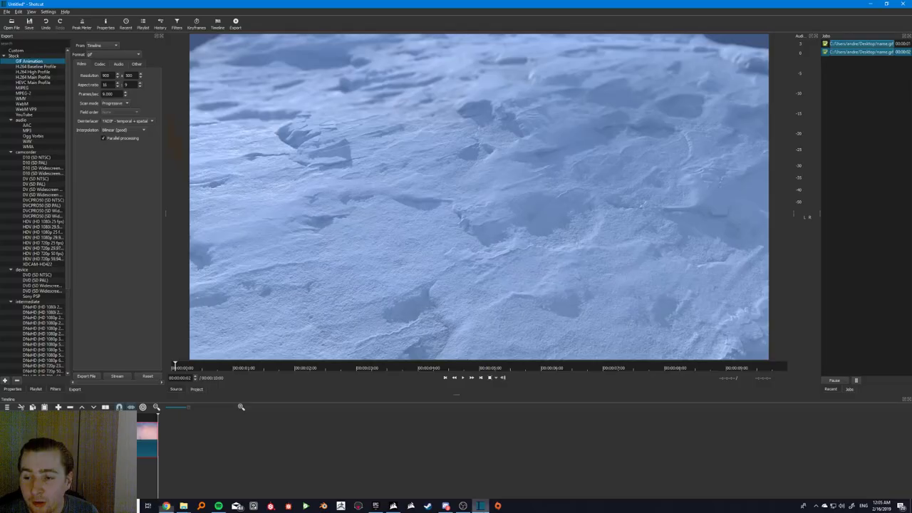
{"action": "left_click", "coordinate": [481, 505]}
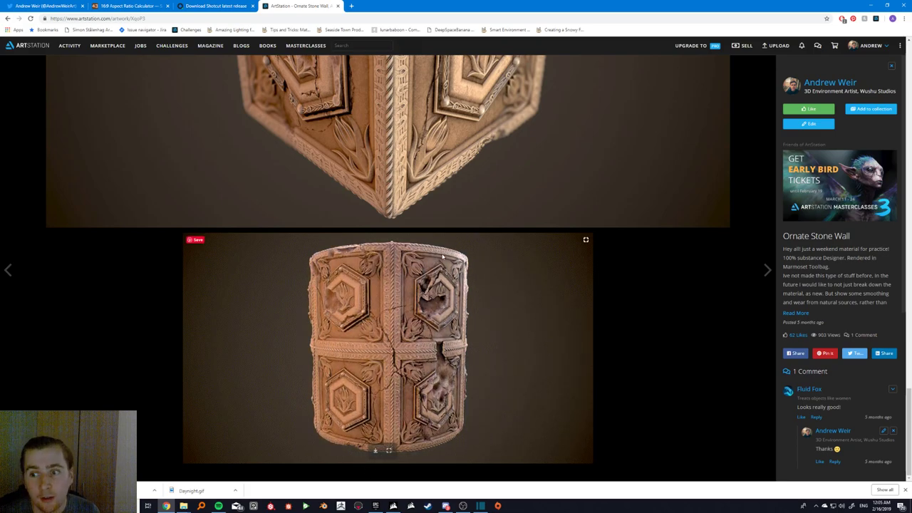
Examine the renders and animated previews in the Snow Material, Marble Flooring, Rock Cliff and Painted Wood artworks
{"action": "left_click", "coordinate": [10, 269]}
{"action": "left_click", "coordinate": [10, 269]}
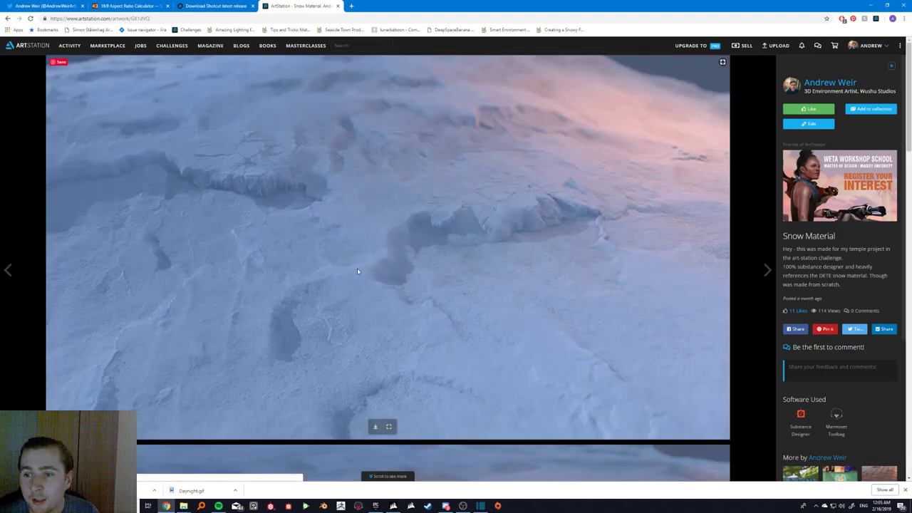
{"action": "scroll", "coordinate": [358, 270], "scroll_direction": "down", "scroll_amount": 6}
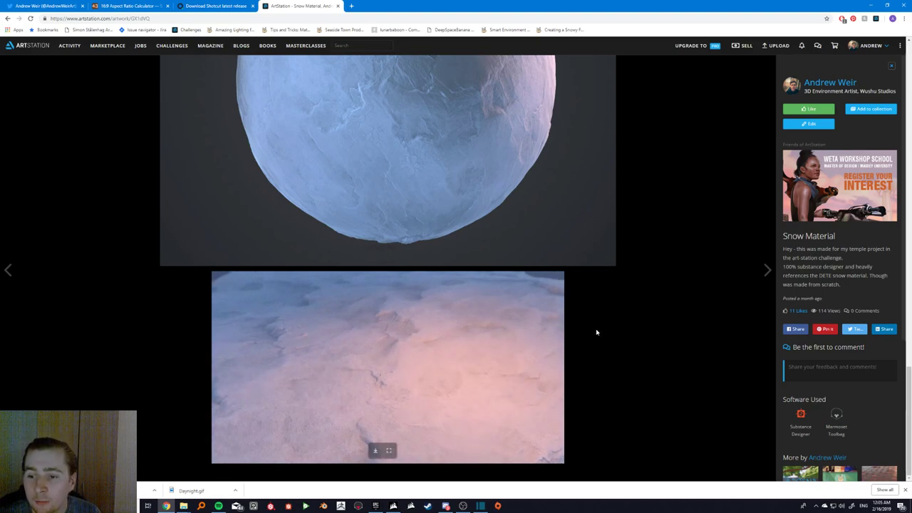
{"action": "left_click", "coordinate": [767, 269]}
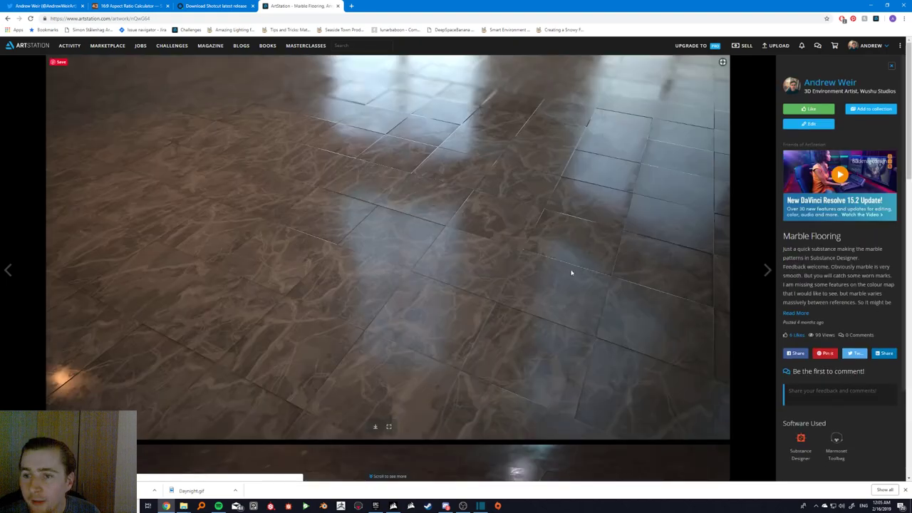
{"action": "scroll", "coordinate": [548, 257], "scroll_direction": "down", "scroll_amount": 10}
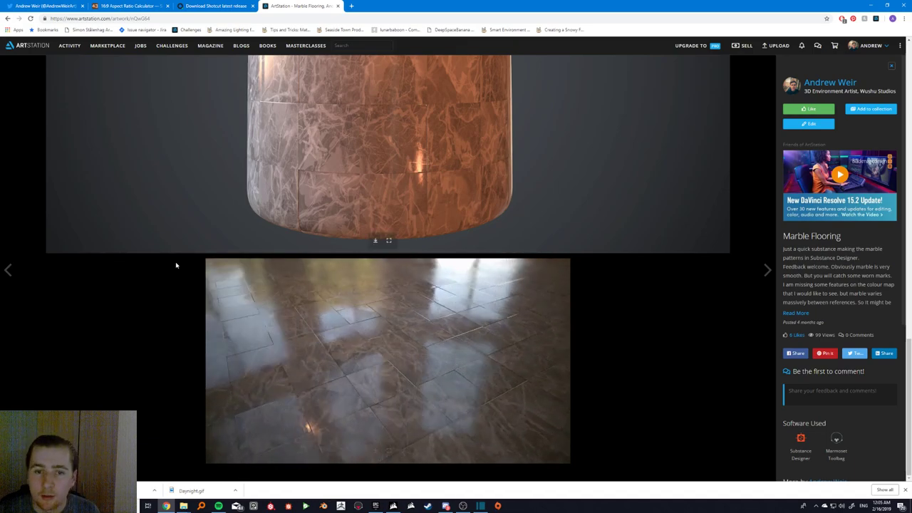
{"action": "left_click", "coordinate": [8, 271]}
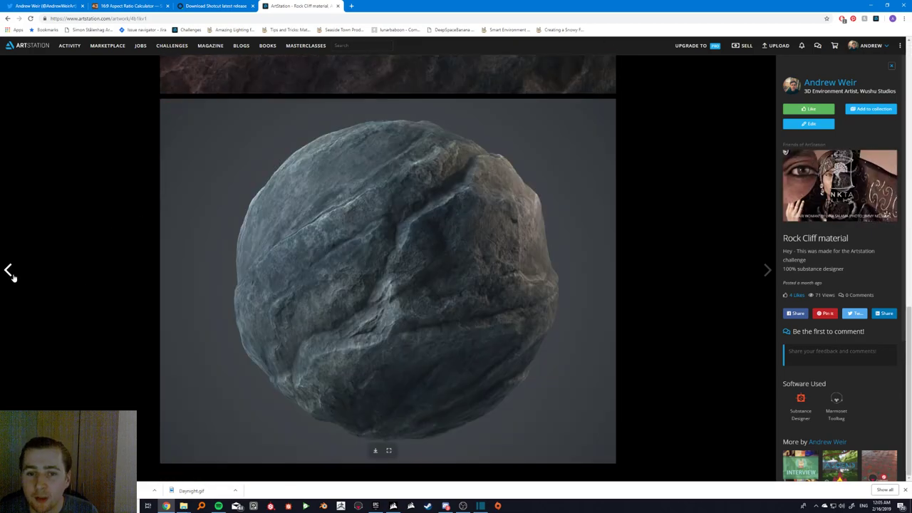
{"action": "left_click", "coordinate": [8, 271]}
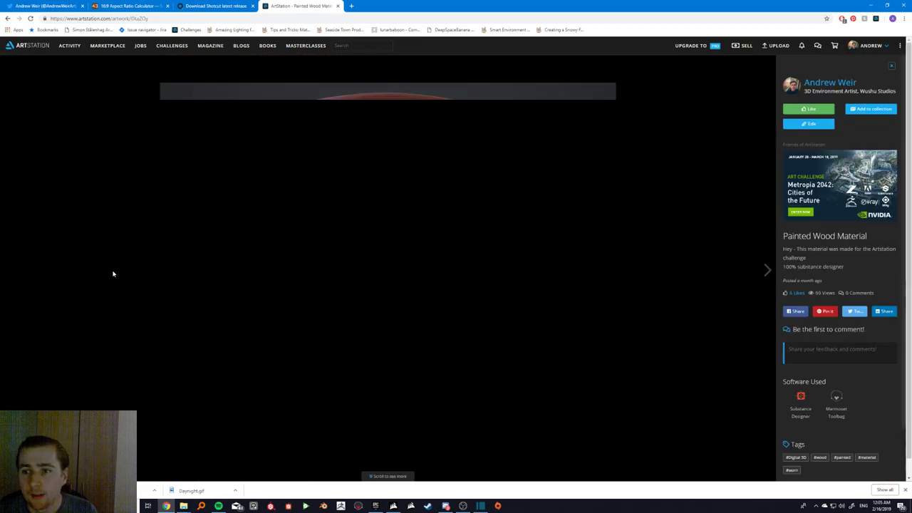
{"action": "scroll", "coordinate": [249, 347], "scroll_direction": "down", "scroll_amount": 15}
{"action": "scroll", "coordinate": [294, 110], "scroll_direction": "up", "scroll_amount": 15}
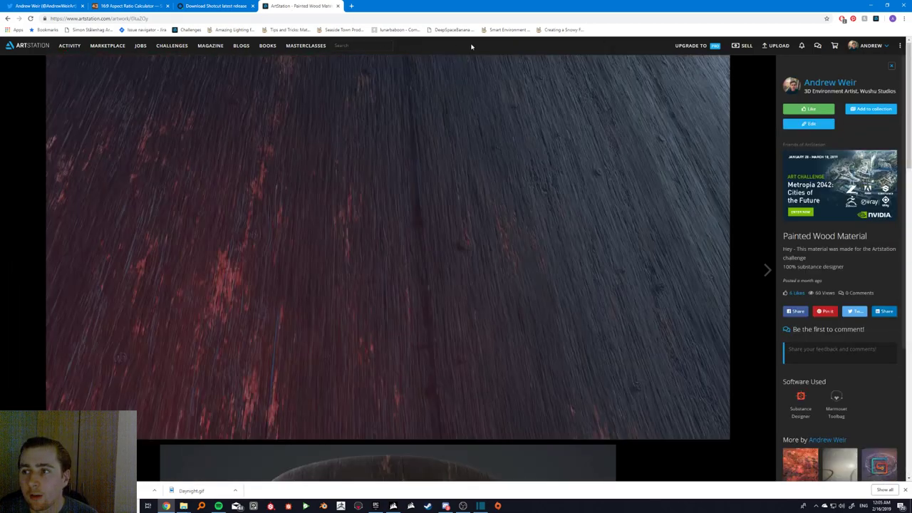
Switch to Shotcut, close the modified project without saving it, and relaunch Shotcut with an empty project
{"action": "left_click", "coordinate": [481, 504]}
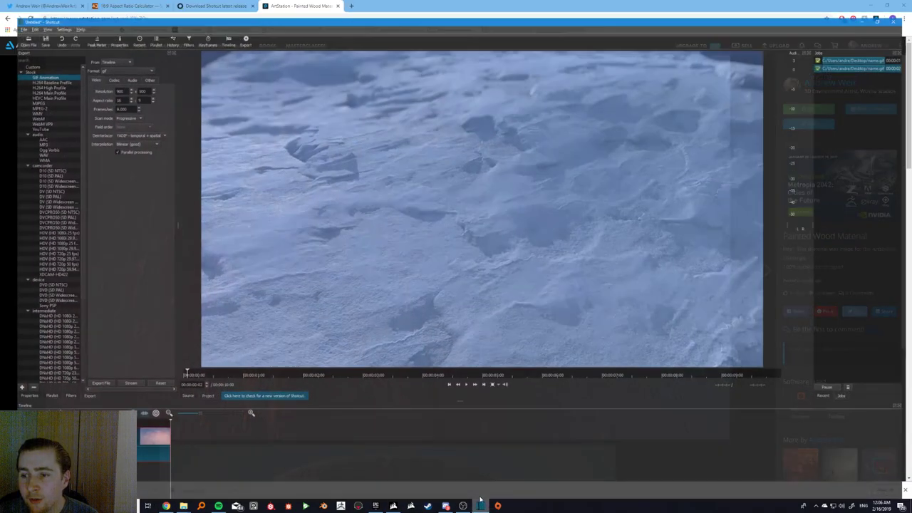
{"action": "left_click_drag", "start_coordinate": [190, 369], "coordinate": [388, 371]}
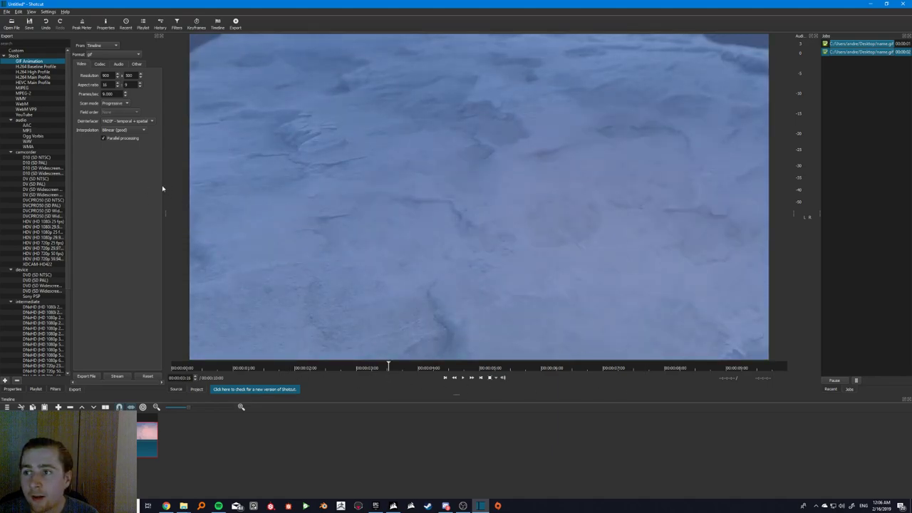
{"action": "left_click", "coordinate": [902, 3]}
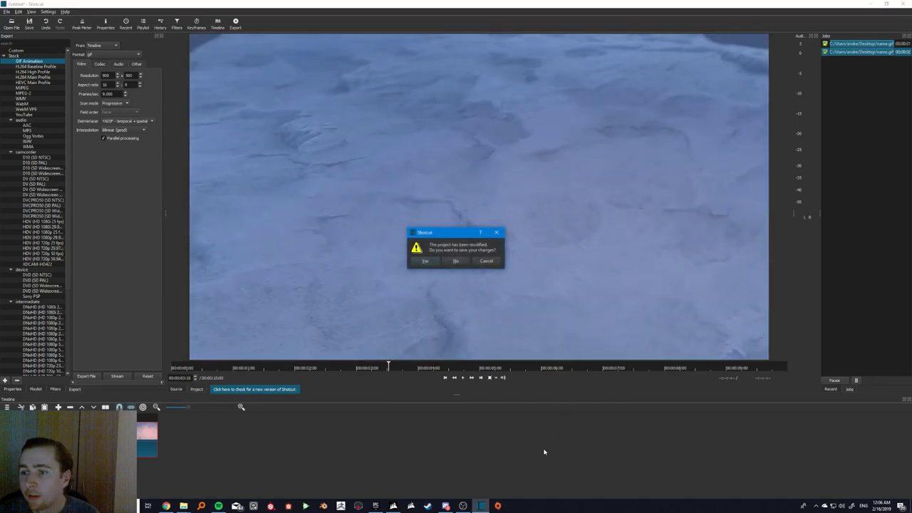
{"action": "left_click", "coordinate": [456, 262]}
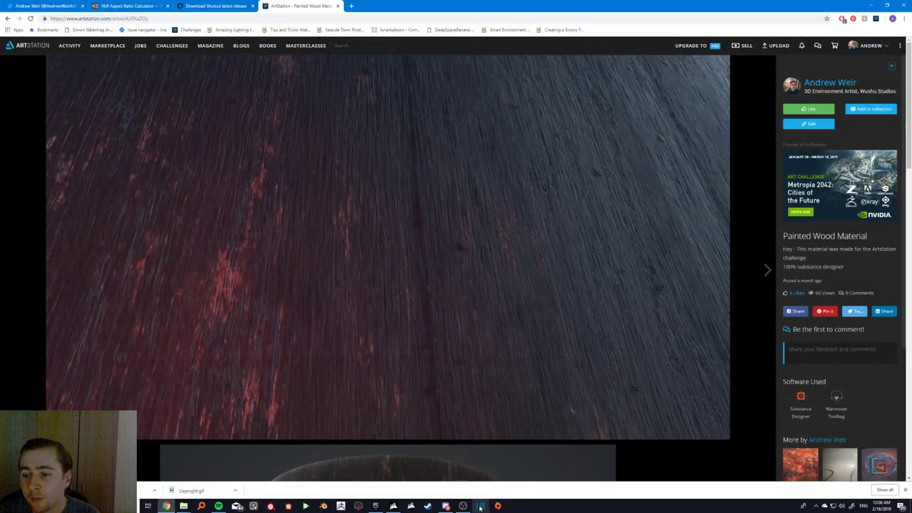
{"action": "left_click", "coordinate": [480, 506]}
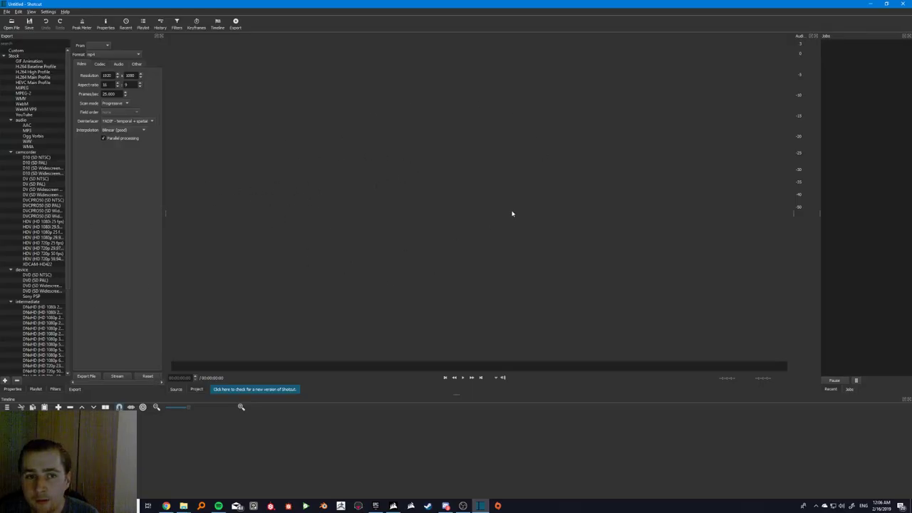
Load the Daynight video from the Showoff folder in File Explorer into the Shotcut player
{"action": "left_click", "coordinate": [183, 505]}
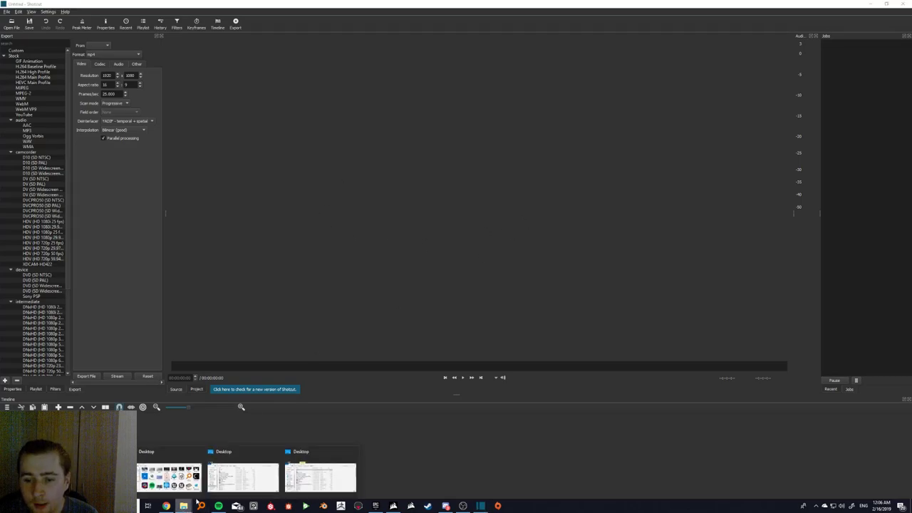
{"action": "left_click", "coordinate": [320, 475]}
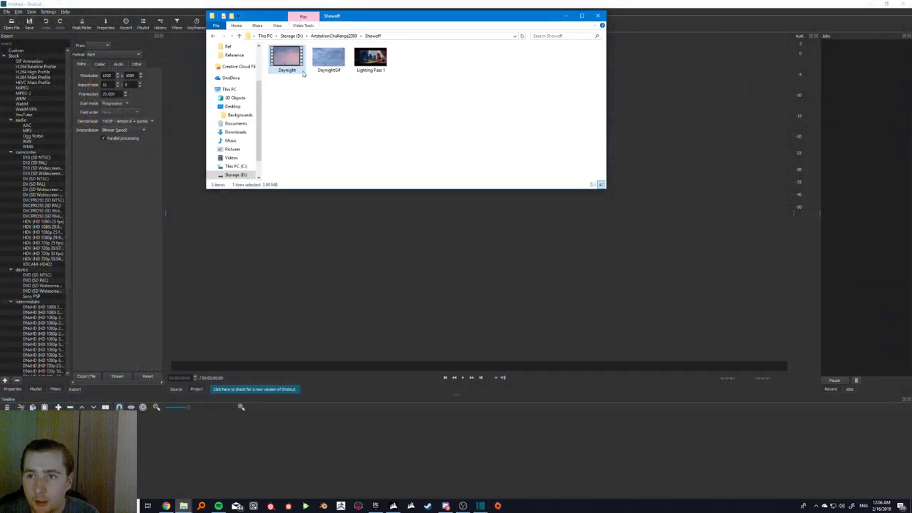
{"action": "left_click_drag", "start_coordinate": [299, 54], "coordinate": [327, 244]}
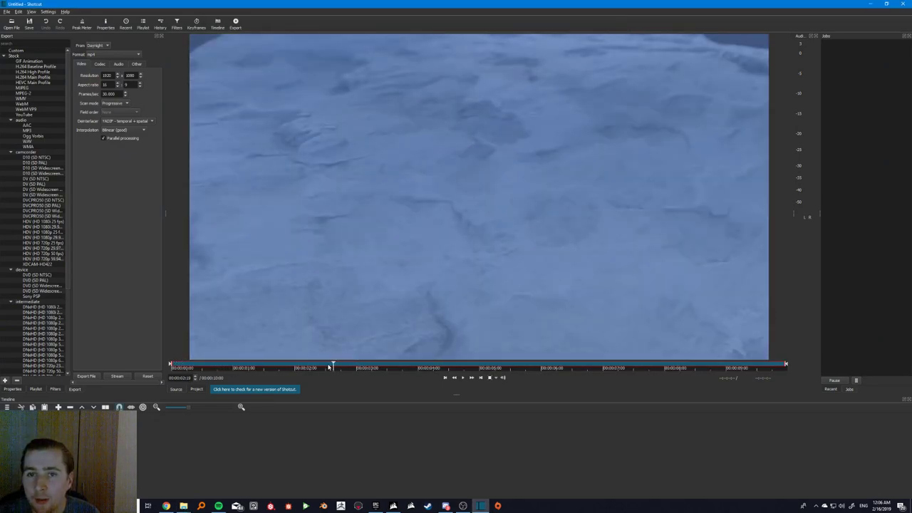
Open the video export settings and choose the GIF Animation preset, comparing it with the H.264 Baseline and High profiles
{"action": "left_click", "coordinate": [6, 11]}
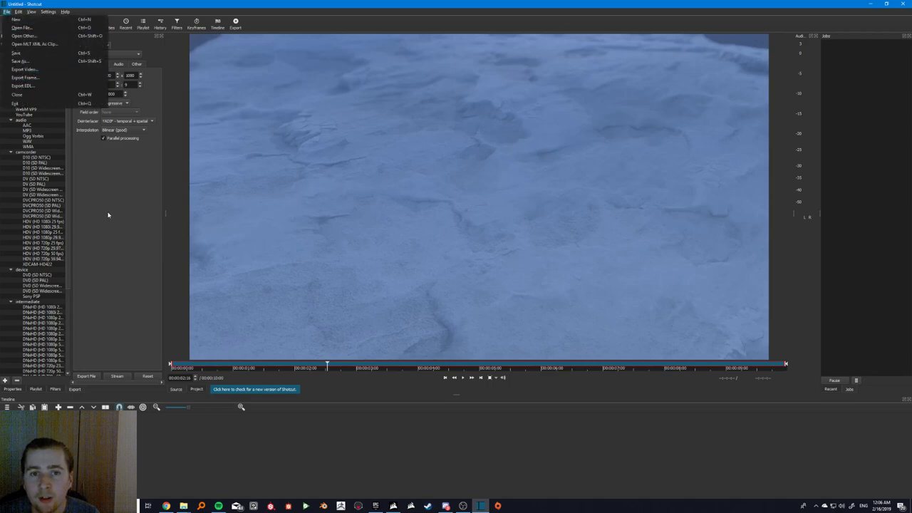
{"action": "left_click", "coordinate": [40, 71]}
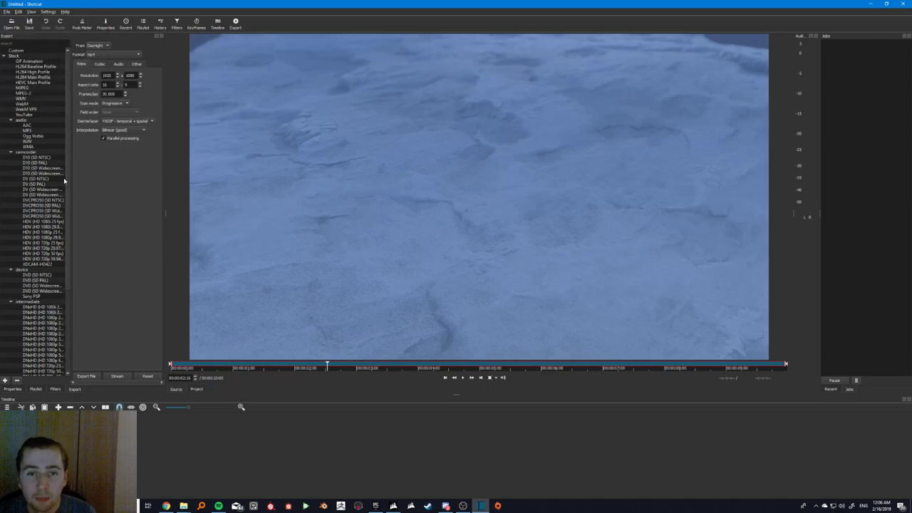
{"action": "left_click", "coordinate": [32, 62]}
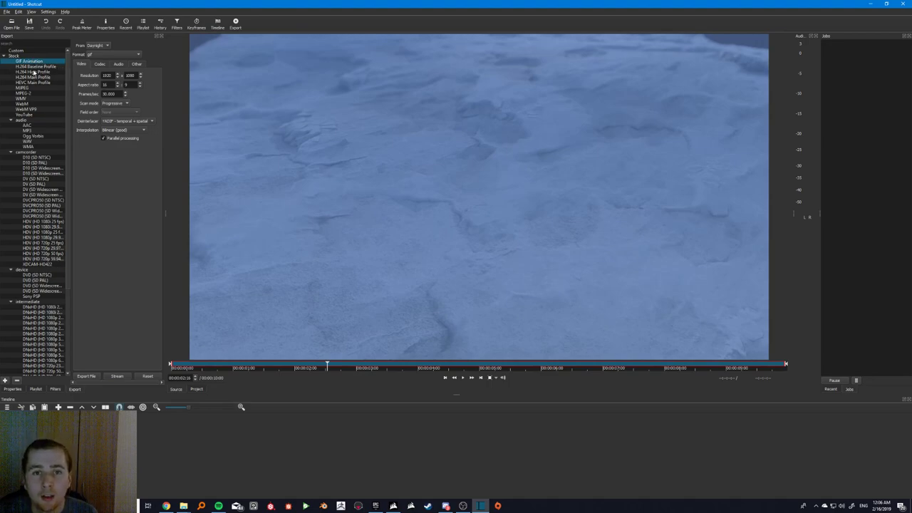
{"action": "left_click", "coordinate": [36, 67]}
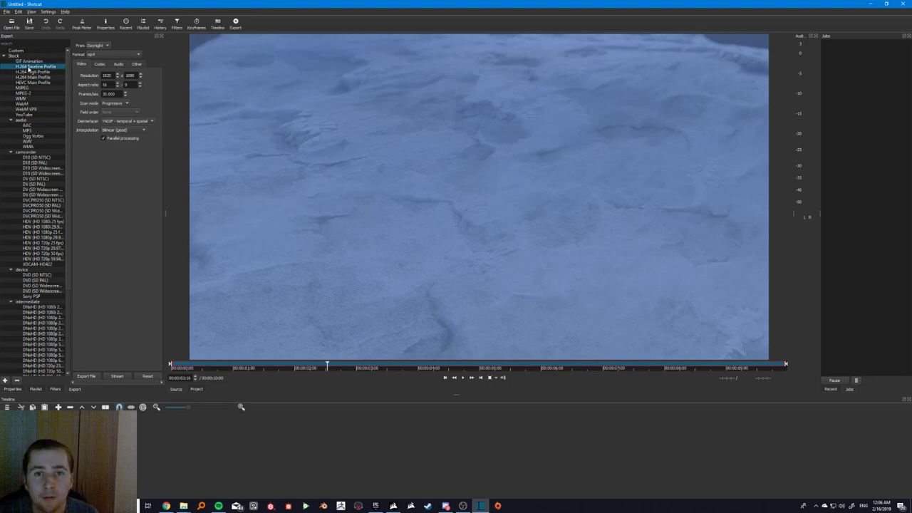
{"action": "left_click", "coordinate": [34, 73]}
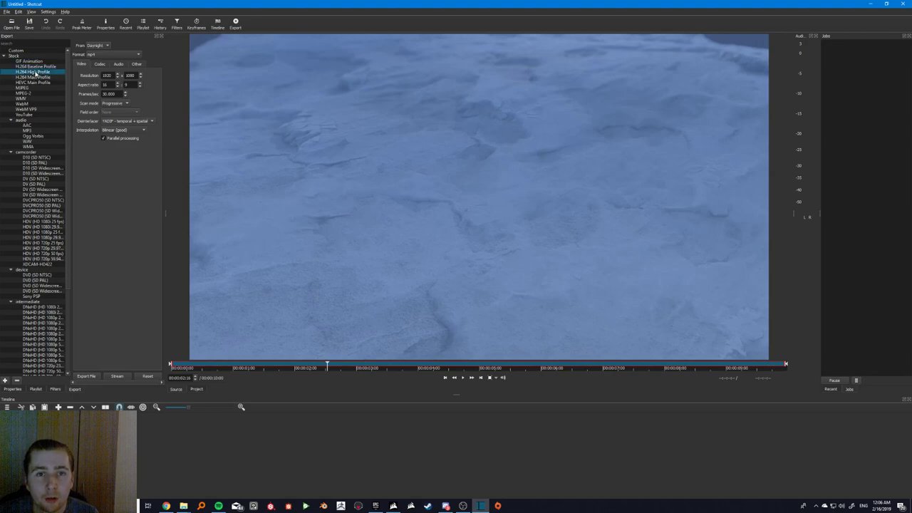
{"action": "left_click", "coordinate": [39, 62]}
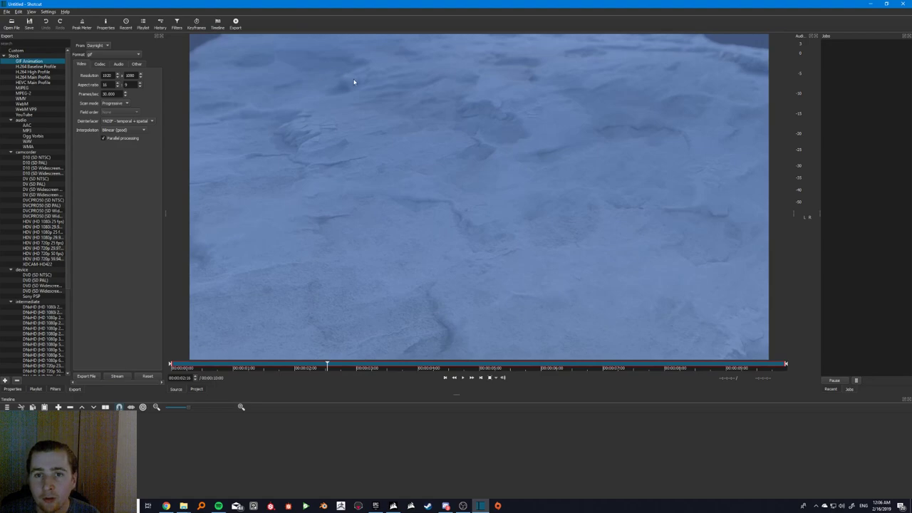
Review the GIF export's codec quality and rate control settings, and return to its video settings
{"action": "left_click", "coordinate": [99, 64]}
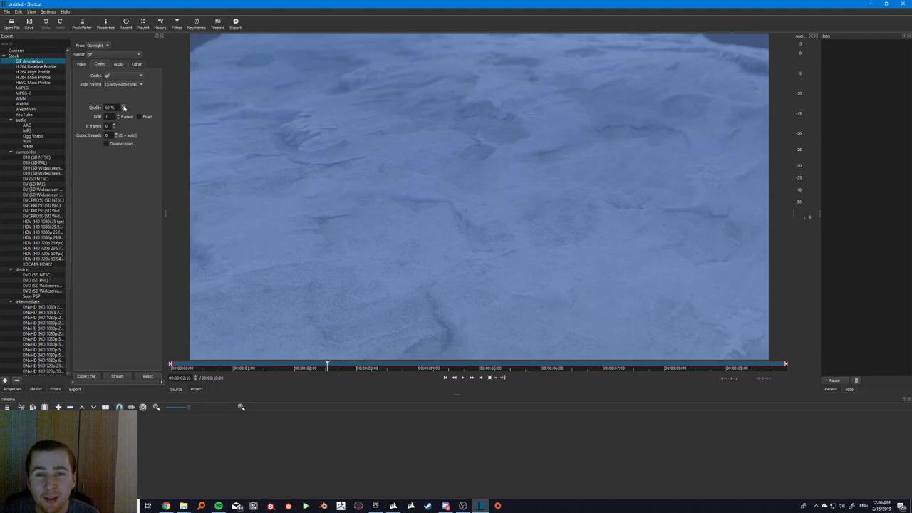
{"action": "left_click_drag", "start_coordinate": [114, 107], "coordinate": [84, 106]}
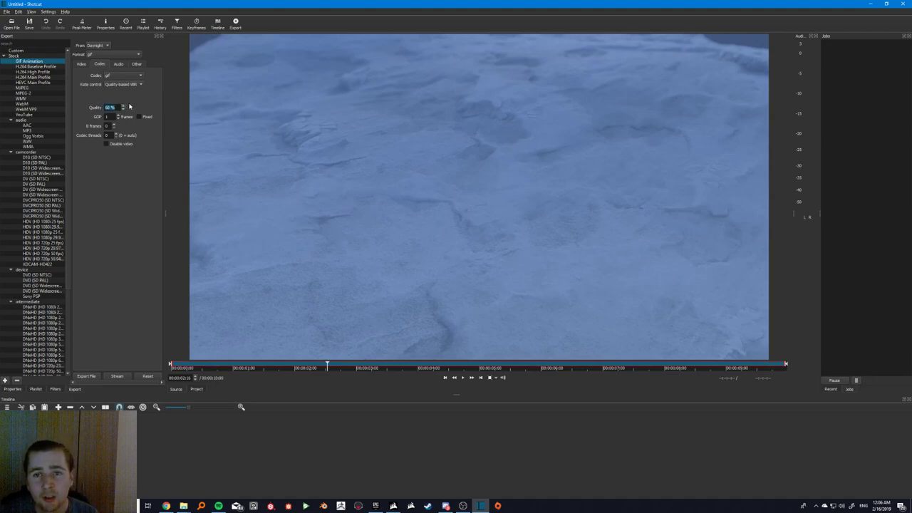
{"action": "left_click", "coordinate": [130, 106]}
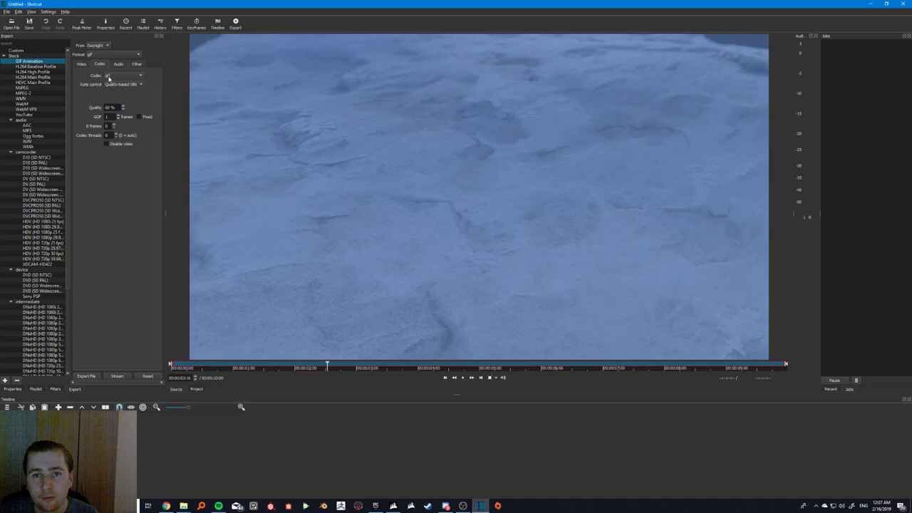
{"action": "left_click", "coordinate": [83, 66]}
{"action": "left_click", "coordinate": [99, 66]}
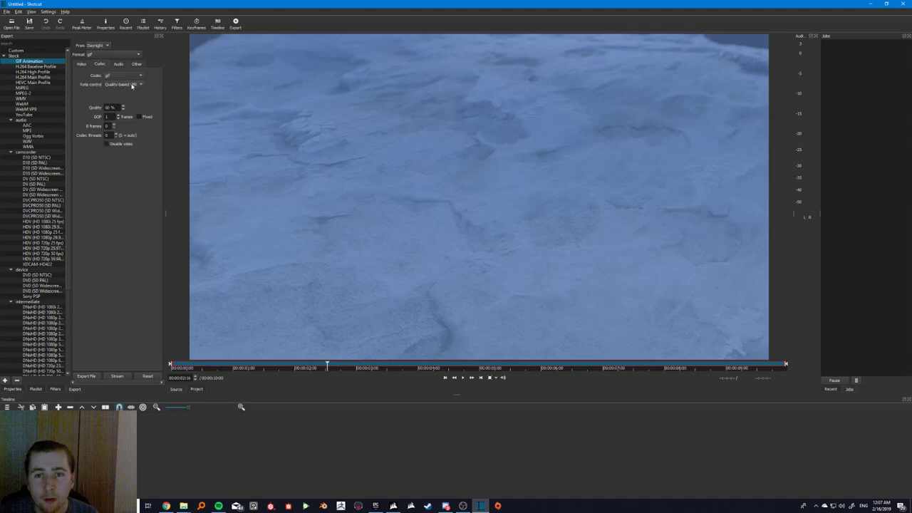
{"action": "left_click", "coordinate": [82, 65]}
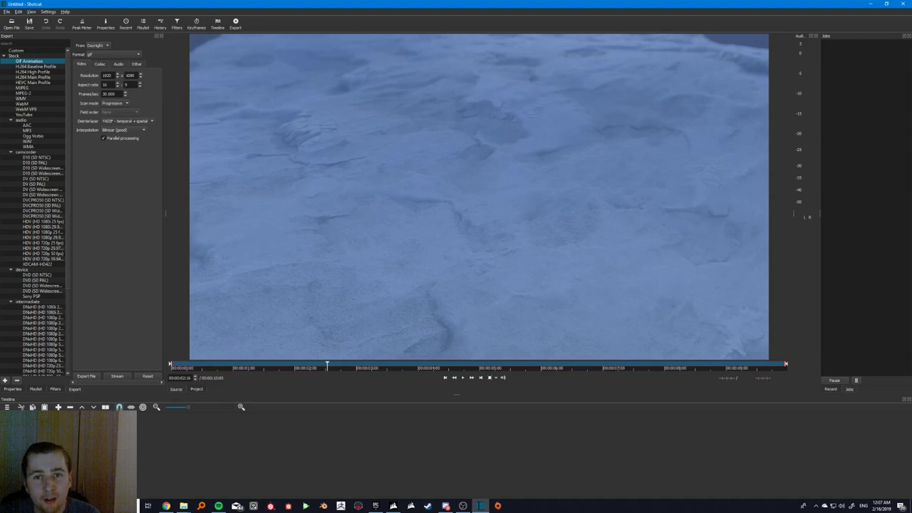
Switch to the browser's 16:9 aspect ratio calculator and compute the matching height for a width of 800
{"action": "left_click_drag", "start_coordinate": [111, 75], "coordinate": [88, 76]}
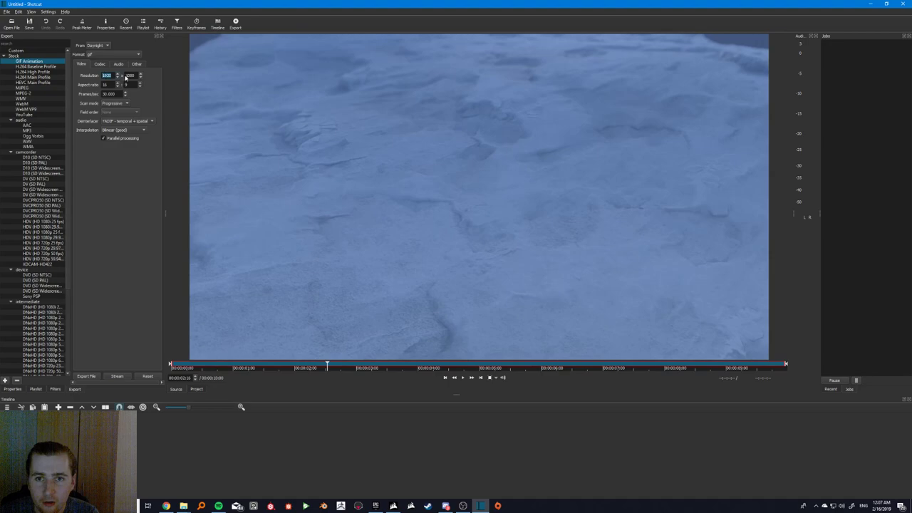
{"action": "left_click", "coordinate": [165, 506]}
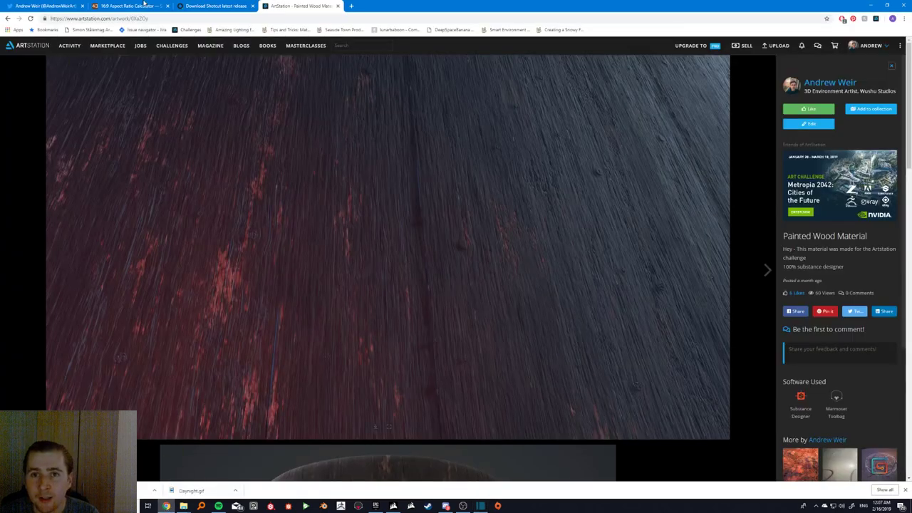
{"action": "left_click", "coordinate": [144, 5]}
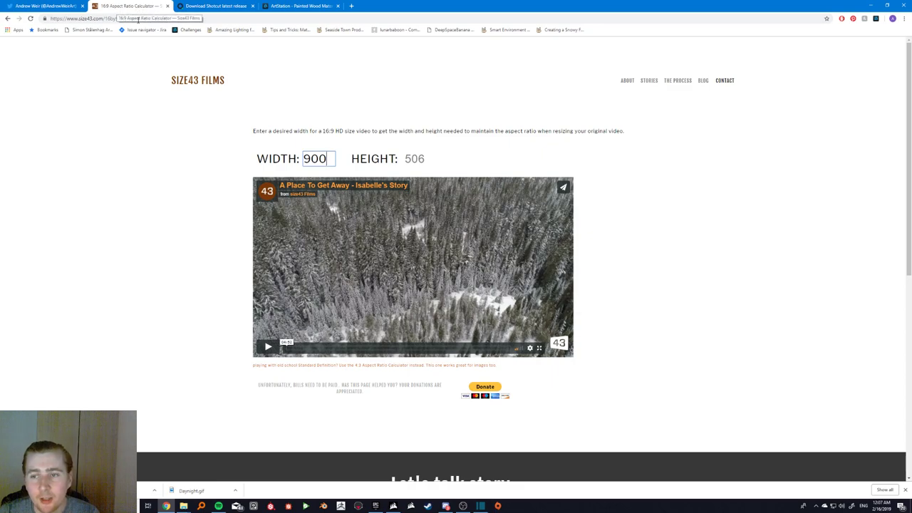
{"action": "left_click_drag", "start_coordinate": [327, 158], "coordinate": [295, 165]}
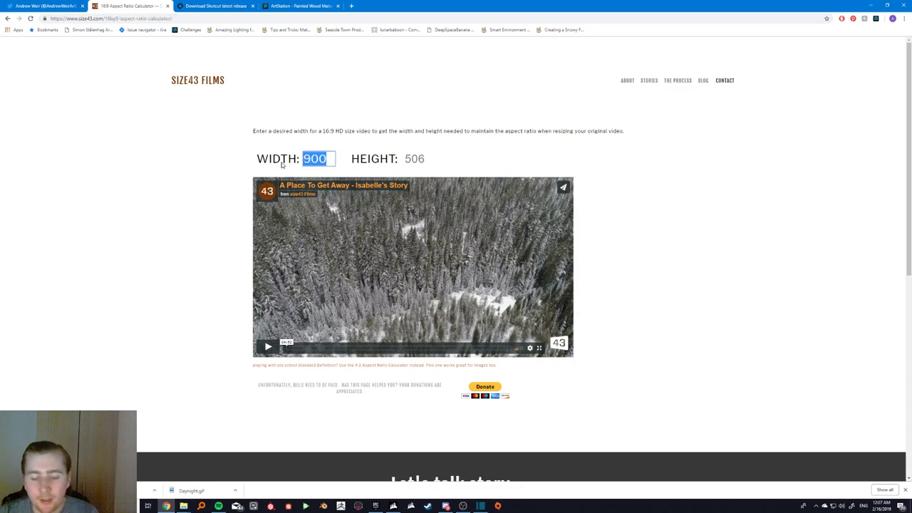
{"action": "type", "text": "800"}
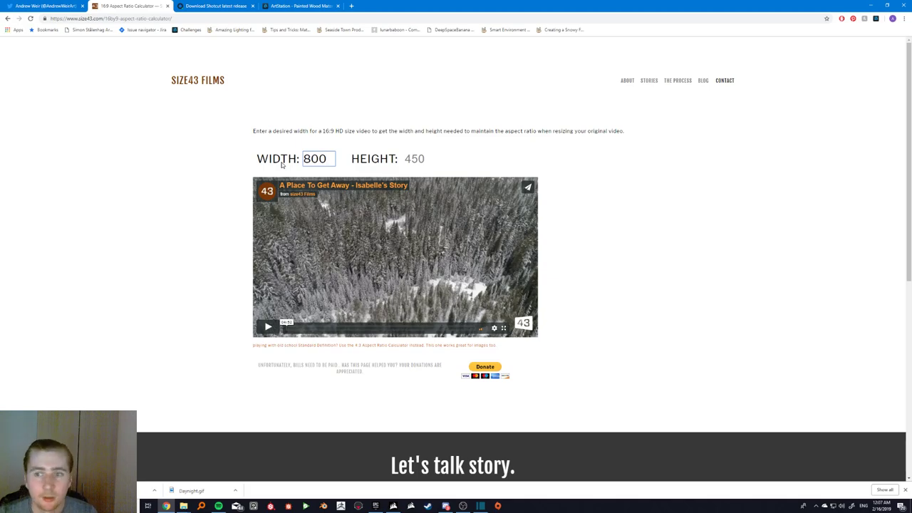
{"action": "key", "text": "BackSpace"}
{"action": "key", "text": "BackSpace"}
{"action": "key", "text": "BackSpace"}
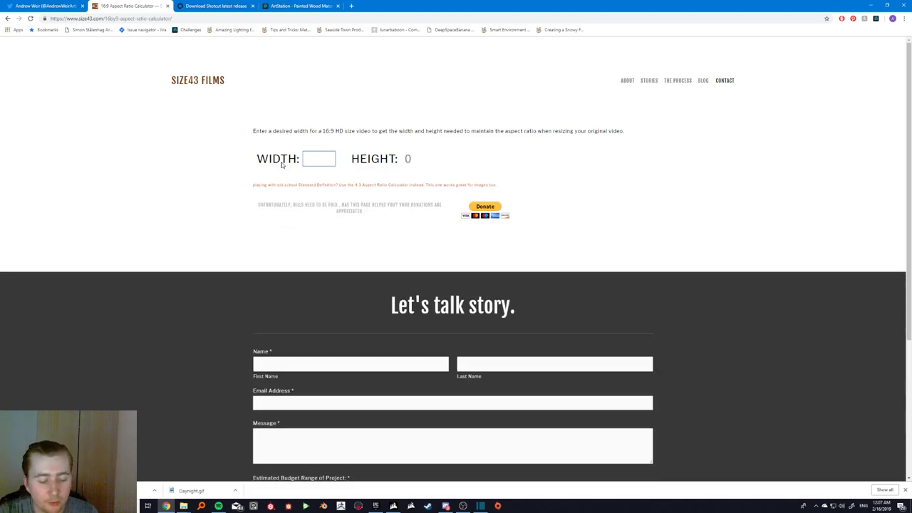
{"action": "type", "text": "1000"}
{"action": "key", "text": "BackSpace"}
{"action": "key", "text": "BackSpace"}
{"action": "key", "text": "BackSpace"}
{"action": "key", "text": "BackSpace"}
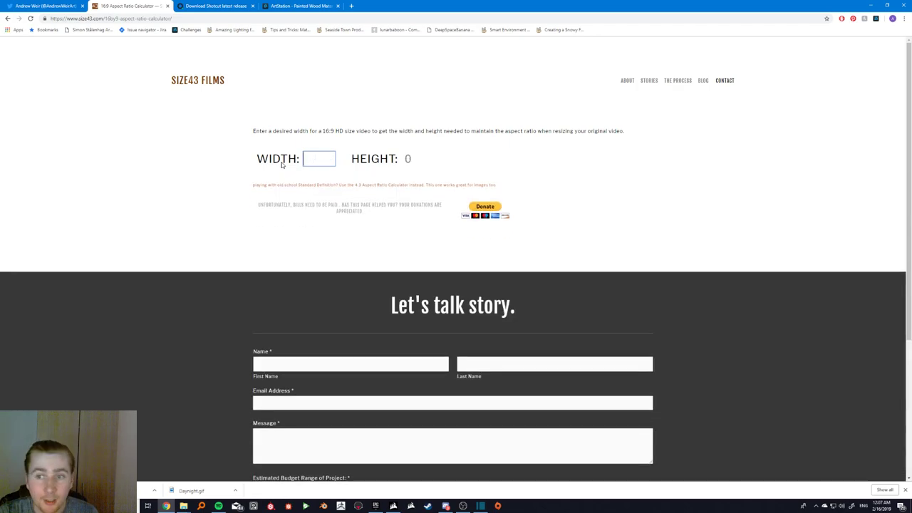
Calculate the matching 16:9 height for a width of 900
{"action": "type", "text": "80"}
{"action": "key", "text": "BackSpace"}
{"action": "key", "text": "BackSpace"}
{"action": "type", "text": "9"}
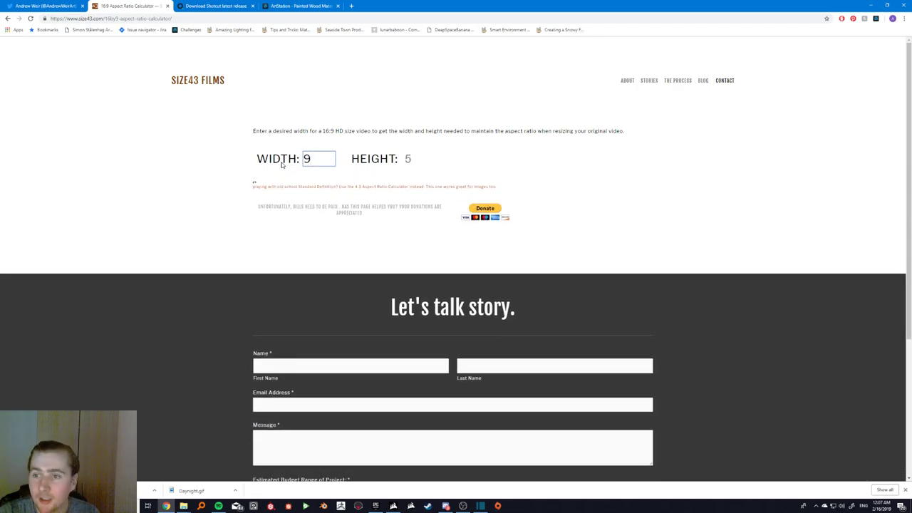
{"action": "type", "text": "00"}
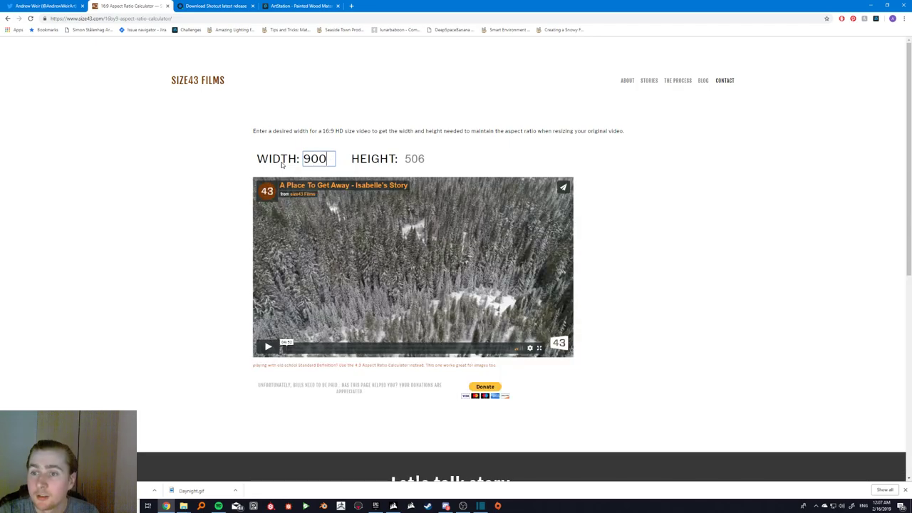
Switch to Shotcut and set the GIF export's resolution to 900 × 506 and its frame rate to 10 frames per second
{"action": "left_click", "coordinate": [868, 6]}
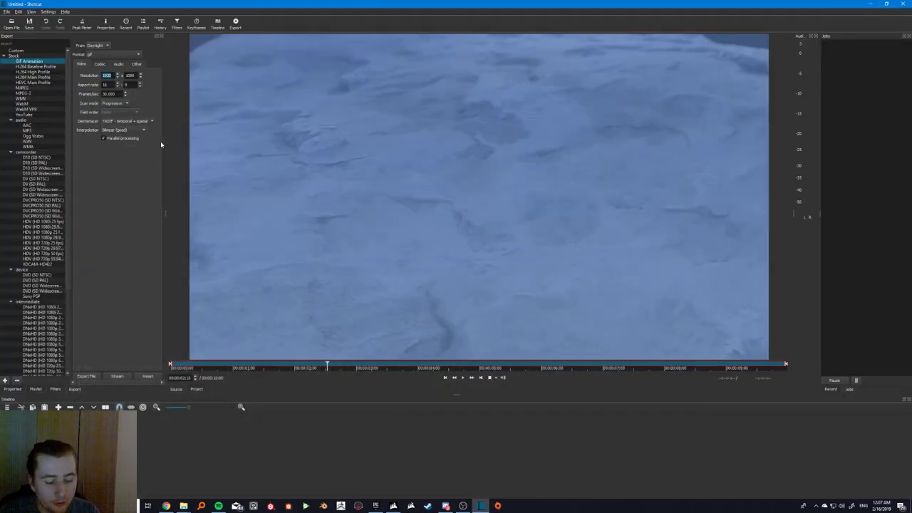
{"action": "type", "text": "900"}
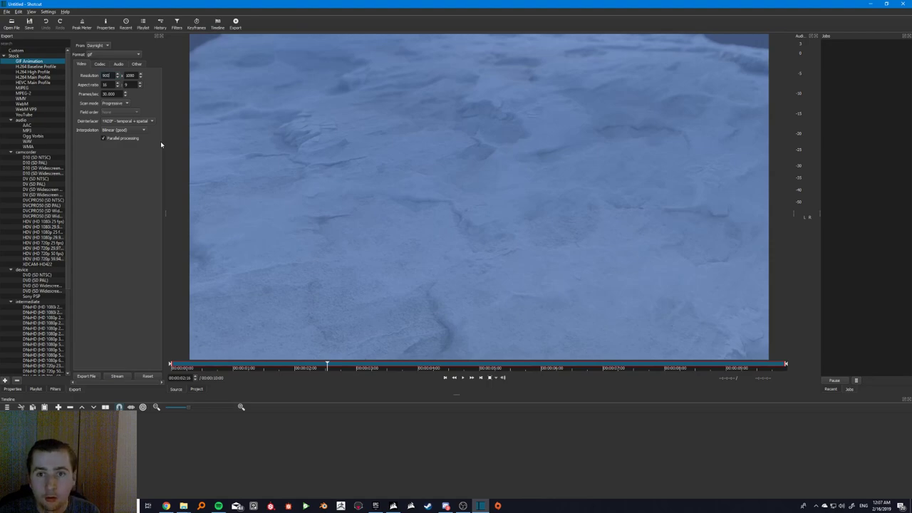
{"action": "key", "text": "Tab"}
{"action": "type", "text": "506"}
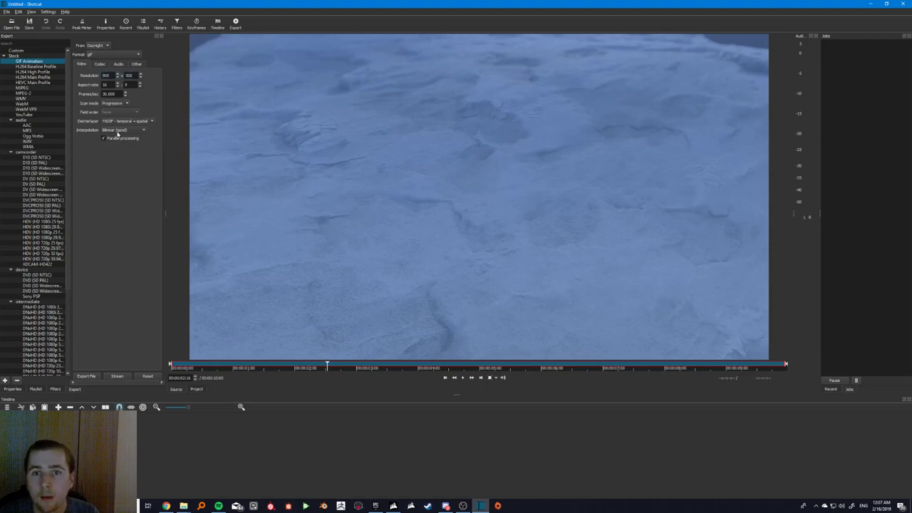
{"action": "left_click_drag", "start_coordinate": [116, 93], "coordinate": [81, 95]}
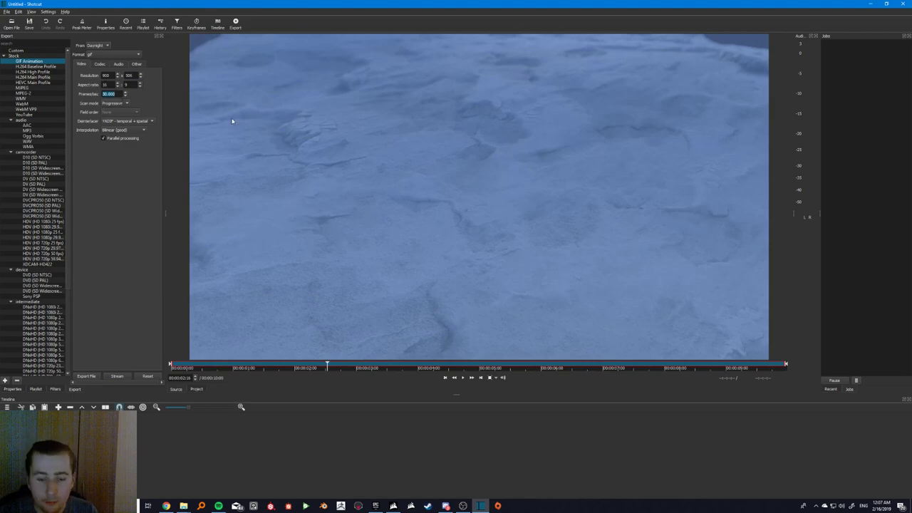
{"action": "type", "text": "10"}
{"action": "key", "text": "Return"}
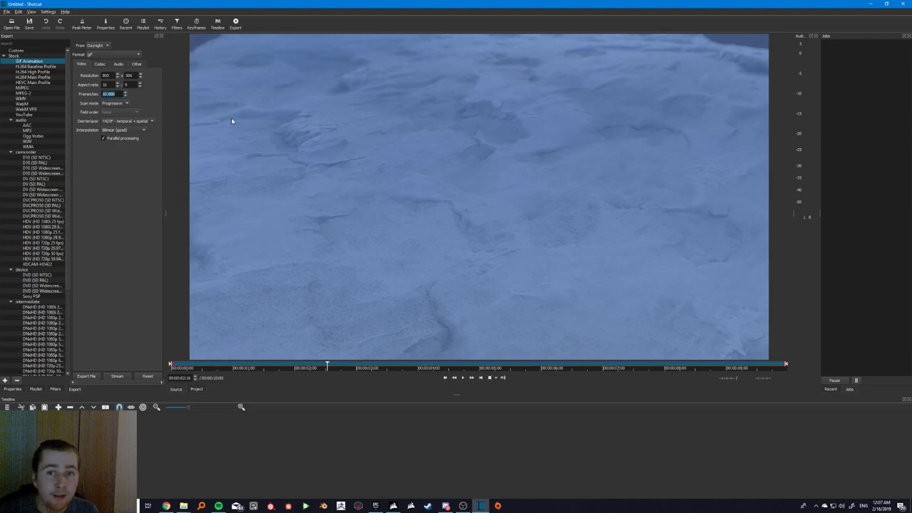
Export the GIF to the Desktop over the existing file called "name", confirming the replacement
{"action": "left_click", "coordinate": [97, 377]}
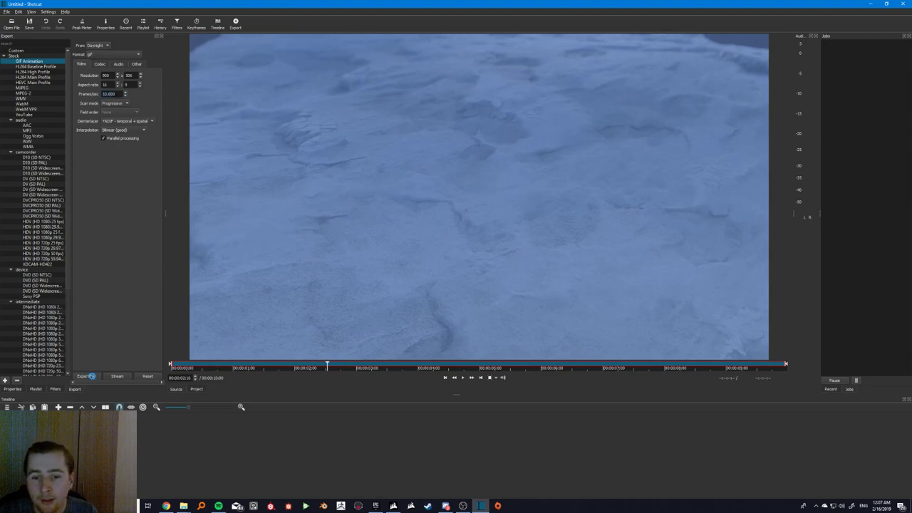
{"action": "scroll", "coordinate": [352, 158], "scroll_direction": "down", "scroll_amount": 2}
{"action": "left_click", "coordinate": [401, 104]}
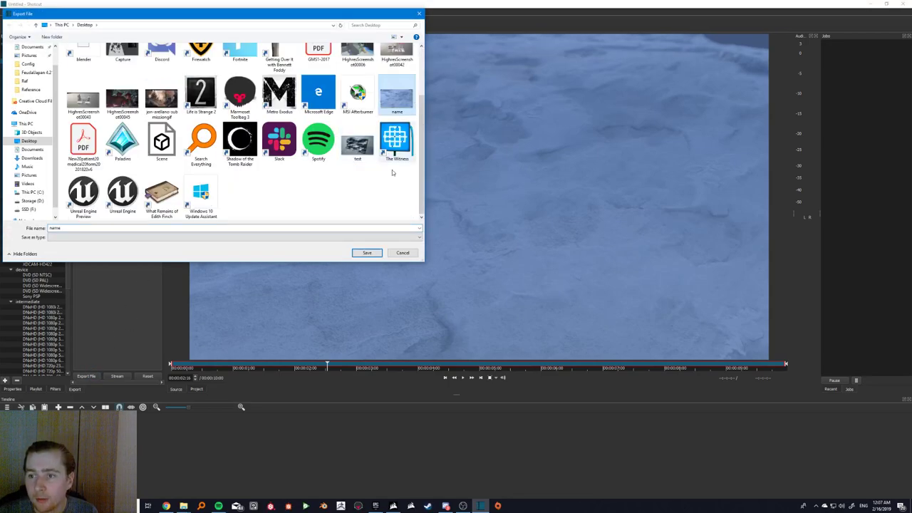
{"action": "left_click", "coordinate": [377, 254]}
{"action": "left_click", "coordinate": [476, 255]}
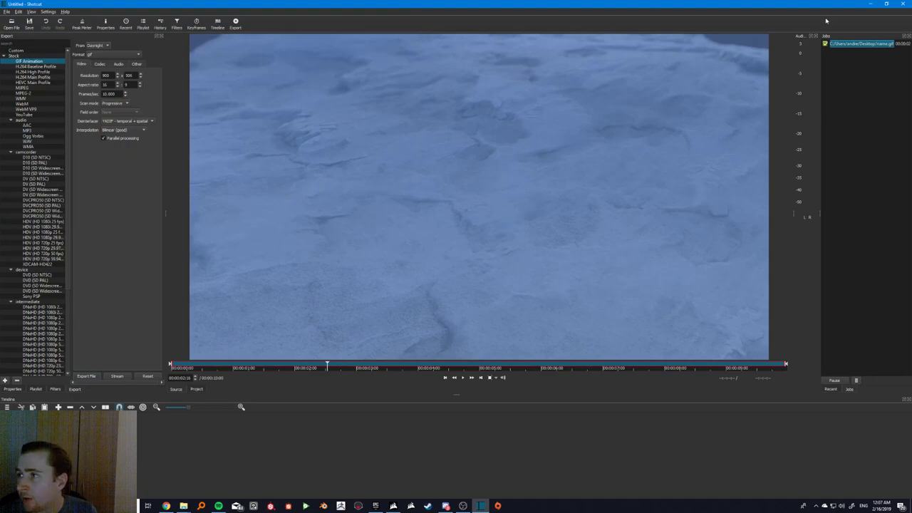
Show the finished export job's file in its folder, check the GIF's file size and return to Shotcut
{"action": "right_click", "coordinate": [842, 41]}
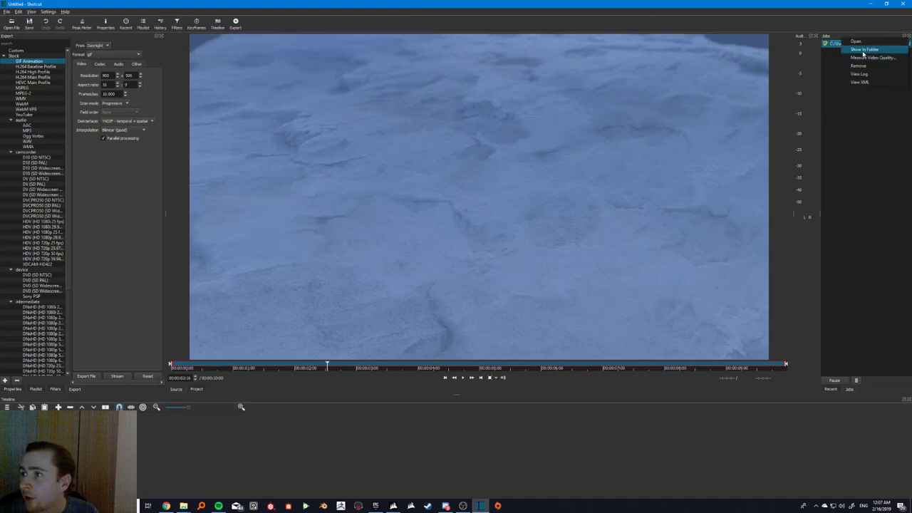
{"action": "left_click", "coordinate": [863, 50]}
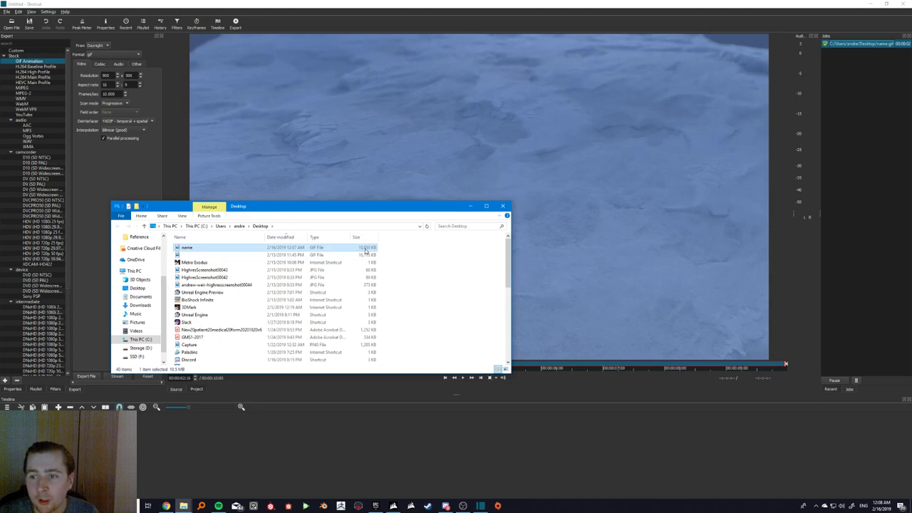
{"action": "left_click", "coordinate": [162, 182]}
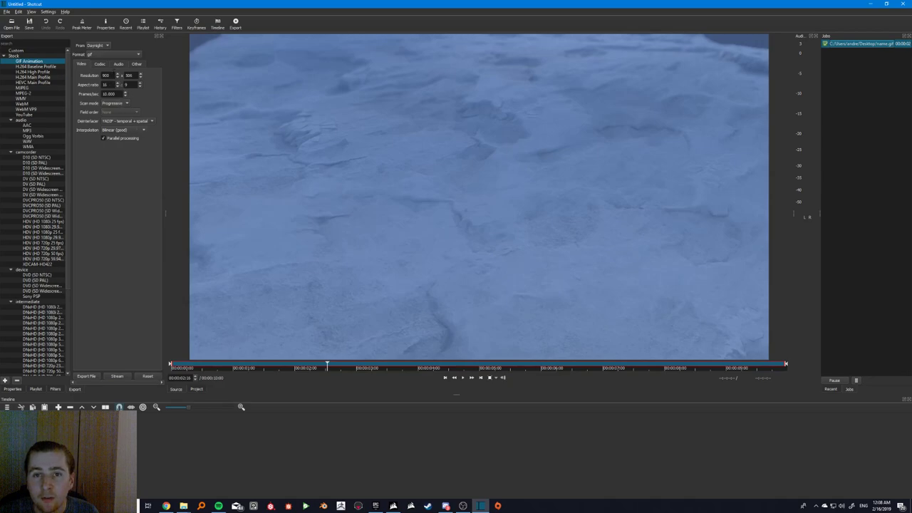
Review the export's resolution and codec quality, and set the frame rate to 9 frames per second
{"action": "left_click_drag", "start_coordinate": [112, 76], "coordinate": [84, 77]}
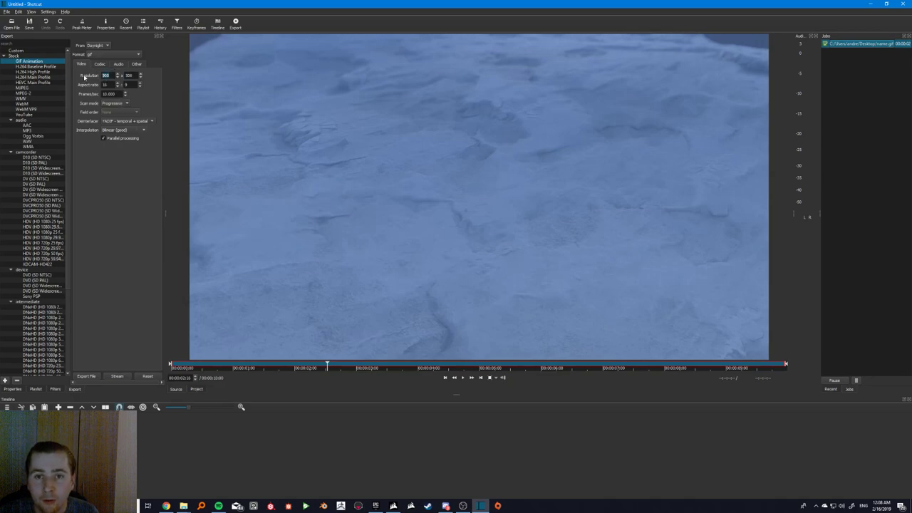
{"action": "left_click", "coordinate": [106, 67]}
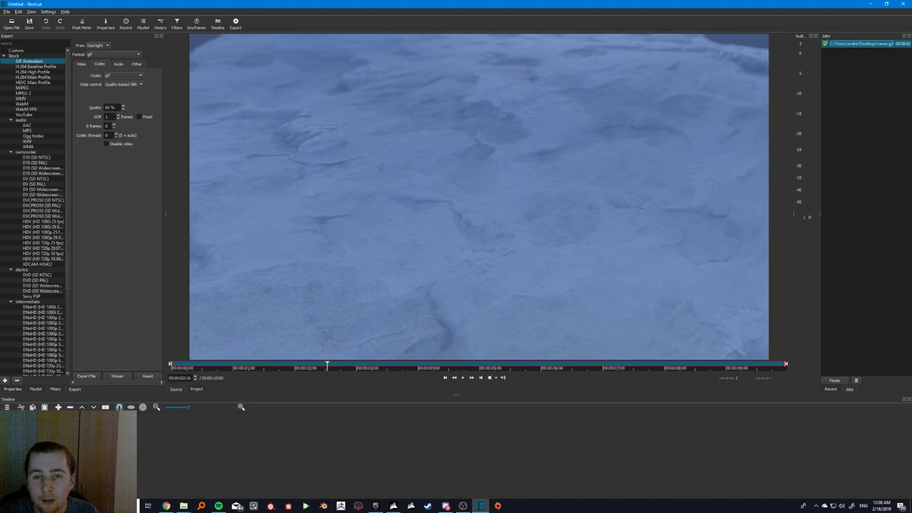
{"action": "left_click_drag", "start_coordinate": [116, 106], "coordinate": [56, 100]}
{"action": "left_click", "coordinate": [83, 64]}
{"action": "type", "text": "9"}
{"action": "left_click", "coordinate": [145, 95]}
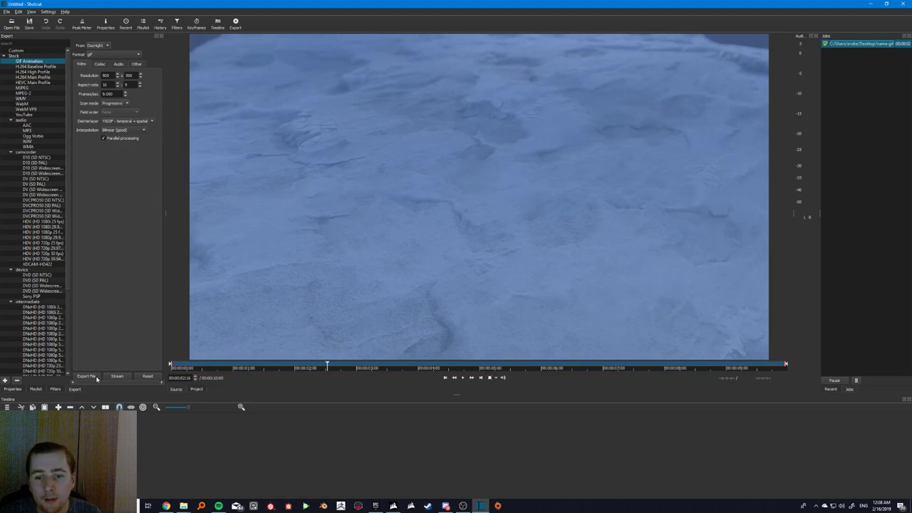
Export the GIF to the Desktop again, replacing the existing unnamed .gif file
{"action": "left_click", "coordinate": [95, 377]}
{"action": "left_click", "coordinate": [366, 253]}
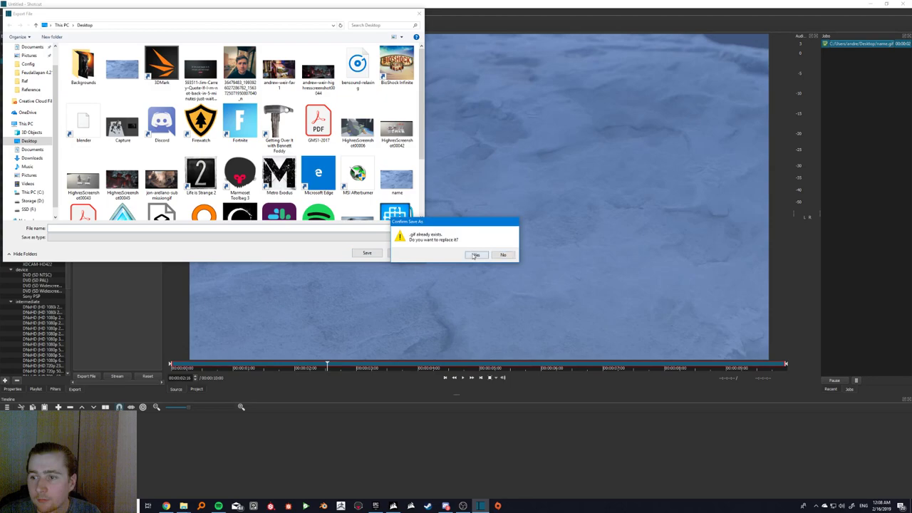
{"action": "left_click", "coordinate": [475, 255]}
Switch to the Desktop folder in File Explorer, sort it by newest modification date and check the new GIF's file size
{"action": "mouse_move", "coordinate": [183, 504]}
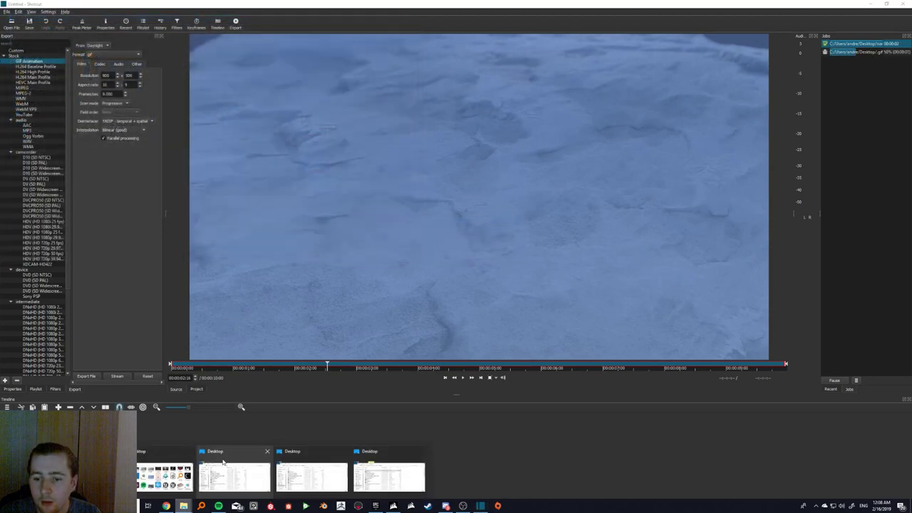
{"action": "left_click", "coordinate": [387, 470]}
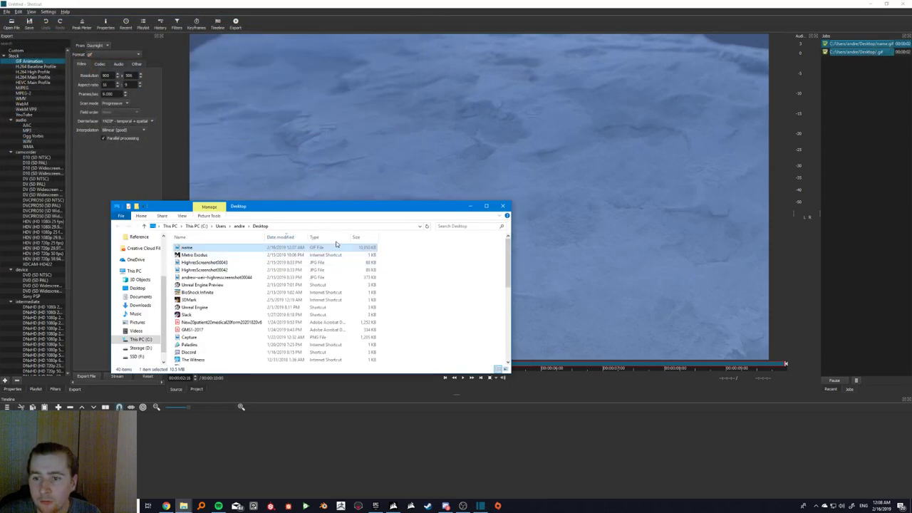
{"action": "left_click", "coordinate": [282, 237]}
{"action": "left_click", "coordinate": [284, 239]}
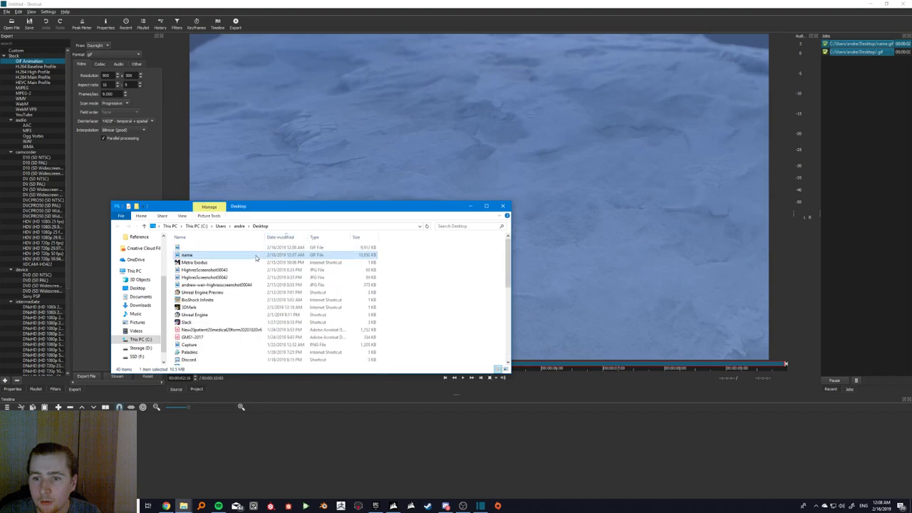
{"action": "right_click", "coordinate": [208, 250]}
{"action": "left_click", "coordinate": [309, 250]}
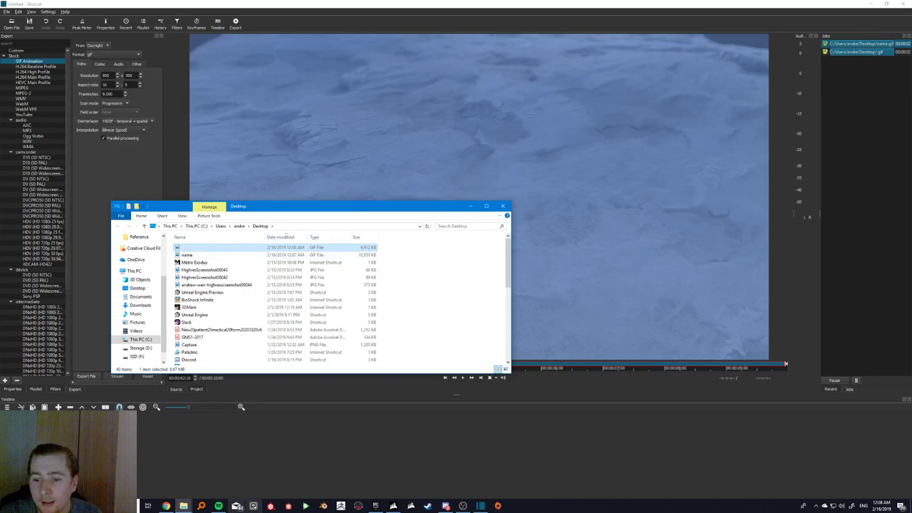
Revisit the ArtStation artwork and ratio calculator in the browser, close the Shotcut download page and return to Shotcut
{"action": "left_click", "coordinate": [166, 505]}
{"action": "left_click", "coordinate": [309, 5]}
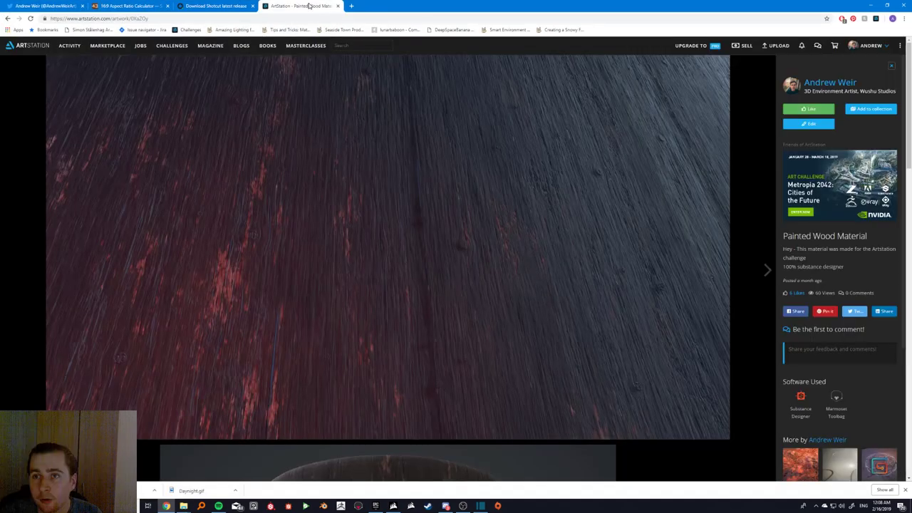
{"action": "left_click", "coordinate": [128, 6]}
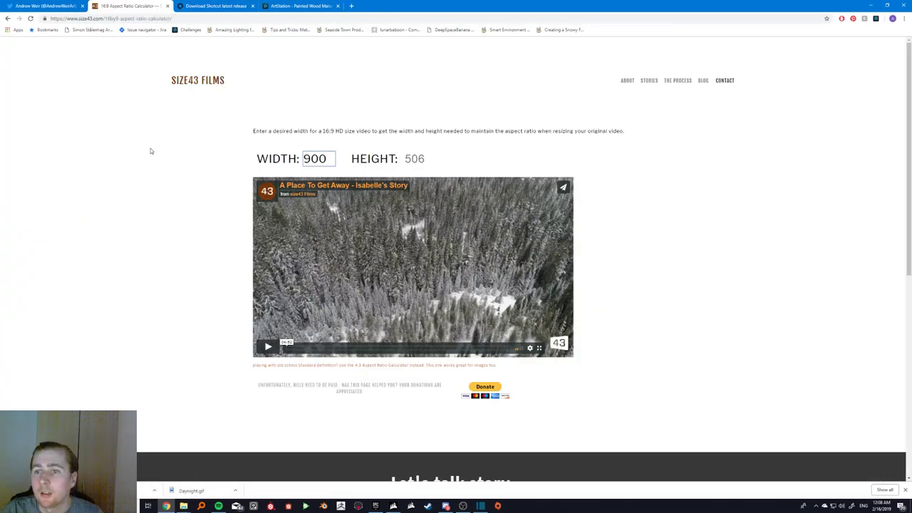
{"action": "left_click", "coordinate": [214, 6]}
{"action": "left_click", "coordinate": [306, 6]}
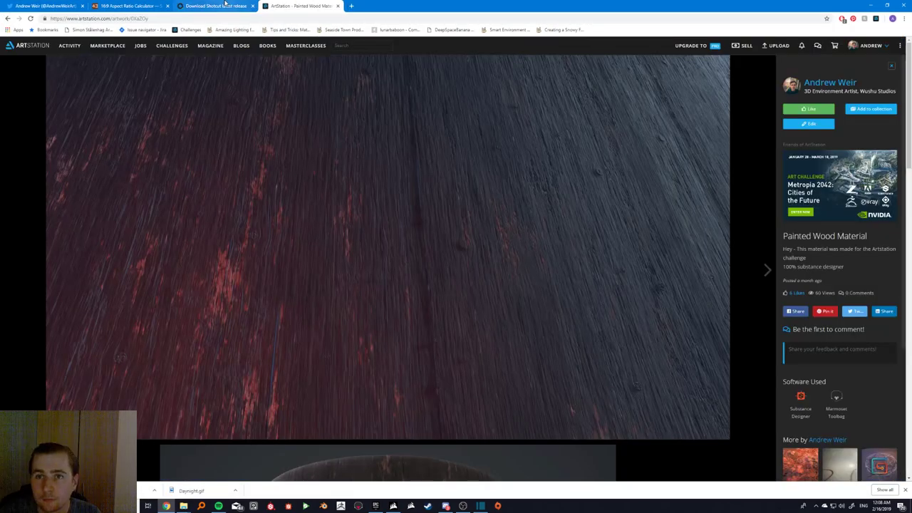
{"action": "middle_click", "coordinate": [225, 4]}
{"action": "left_click", "coordinate": [128, 6]}
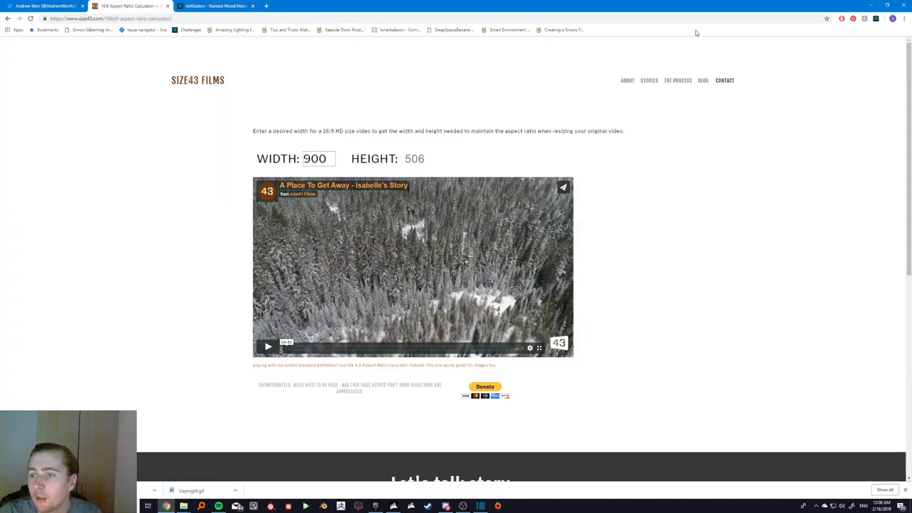
{"action": "left_click", "coordinate": [870, 5]}
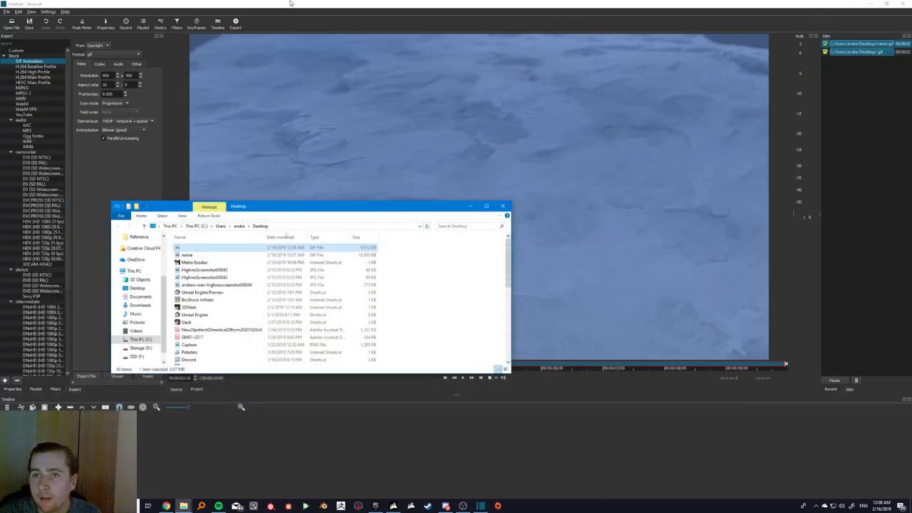
{"action": "left_click", "coordinate": [291, 3]}
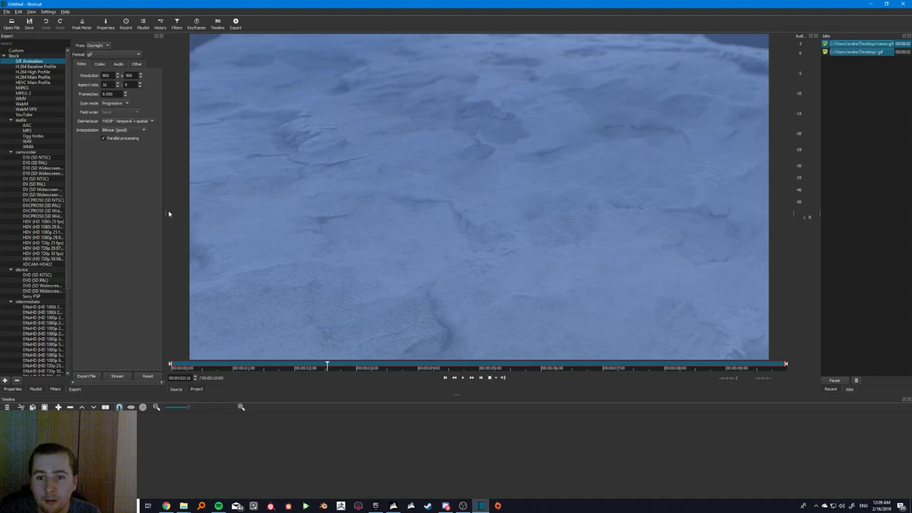
{"action": "left_click", "coordinate": [36, 388]}
{"action": "left_click", "coordinate": [20, 389]}
{"action": "left_click", "coordinate": [55, 389]}
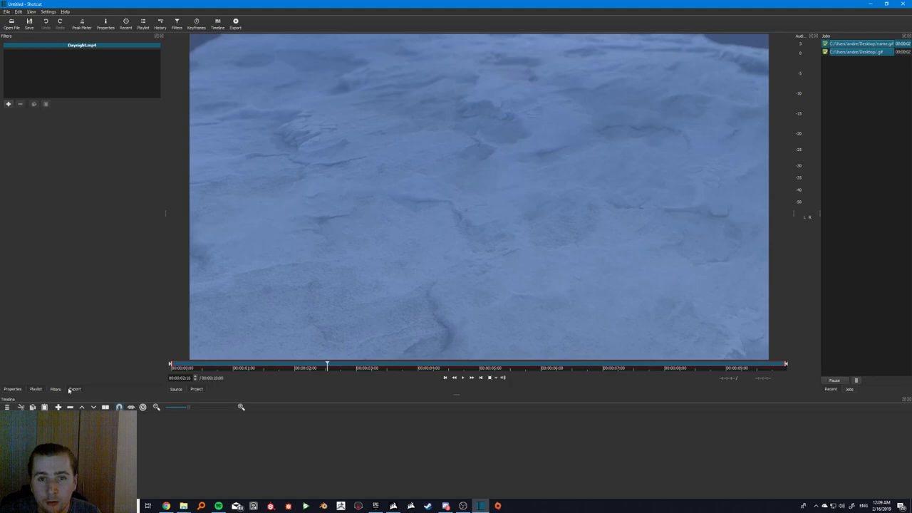
{"action": "left_click", "coordinate": [35, 388]}
{"action": "left_click", "coordinate": [74, 389]}
{"action": "left_click", "coordinate": [36, 389]}
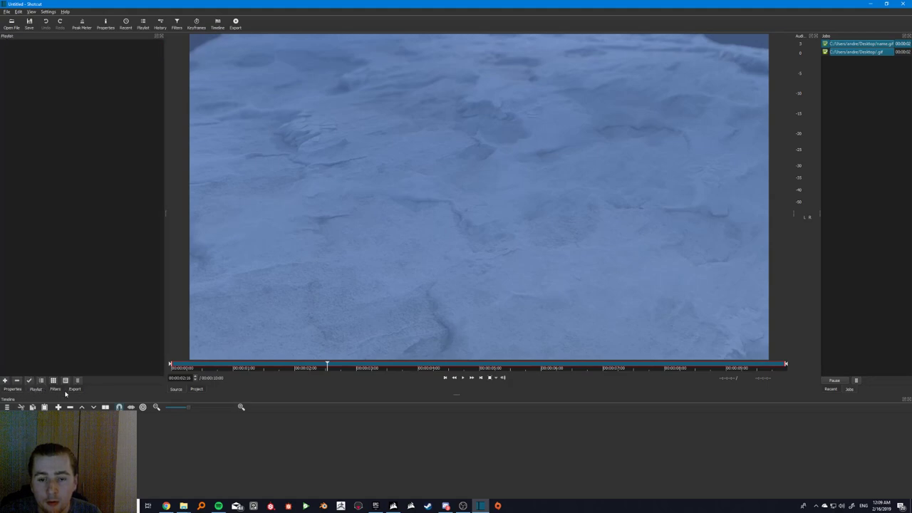
{"action": "left_click", "coordinate": [75, 389]}
Add the loaded Daynight clip from the player to the timeline
{"action": "left_click", "coordinate": [36, 390]}
{"action": "left_click_drag", "start_coordinate": [213, 334], "coordinate": [136, 437]}
{"action": "left_click", "coordinate": [174, 430]}
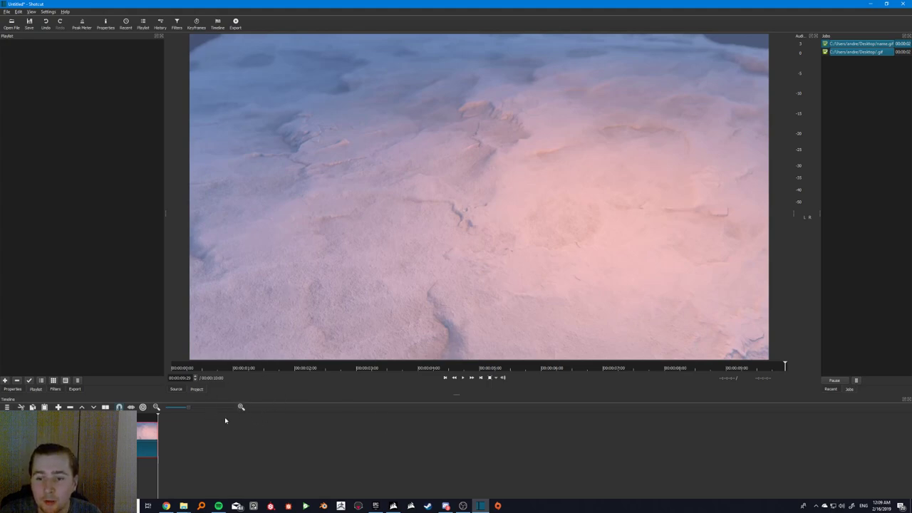
Look through the files in the Desktop folder in File Explorer and return to Shotcut
{"action": "left_click", "coordinate": [183, 506]}
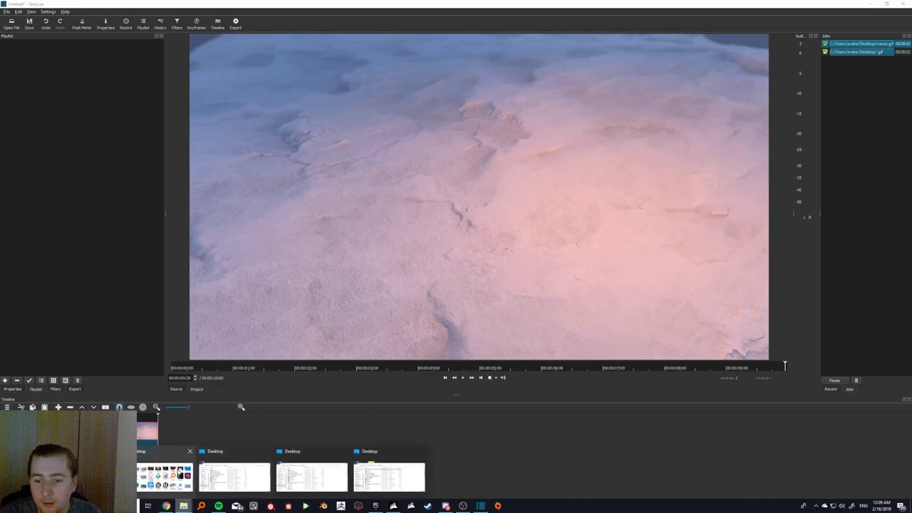
{"action": "left_click", "coordinate": [337, 475]}
{"action": "scroll", "coordinate": [274, 318], "scroll_direction": "down", "scroll_amount": 6}
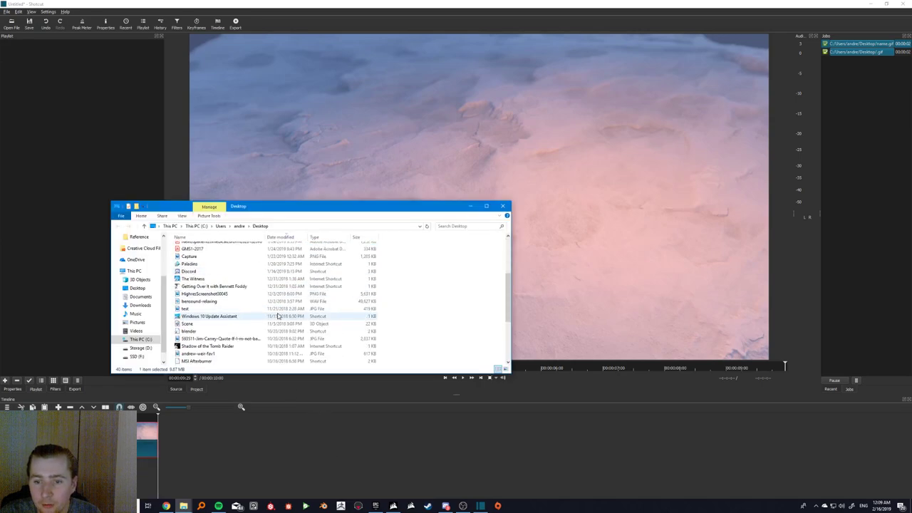
{"action": "left_click", "coordinate": [271, 436]}
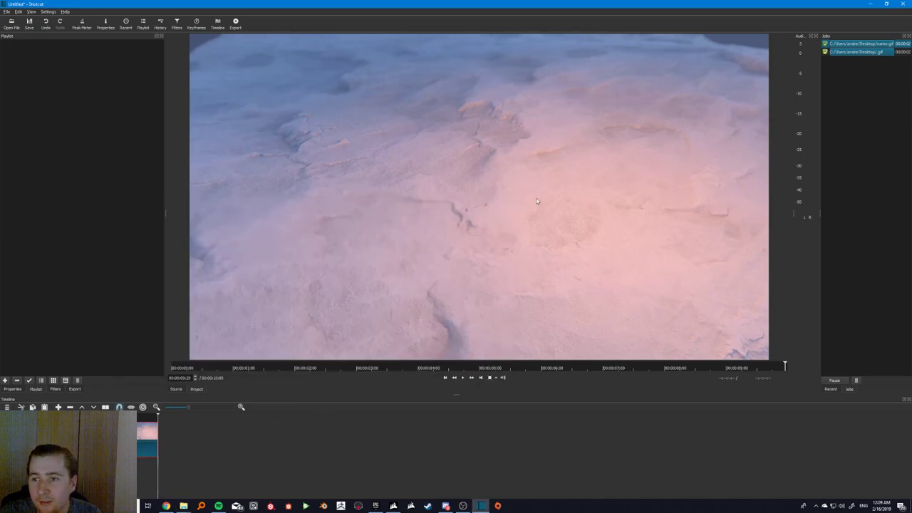